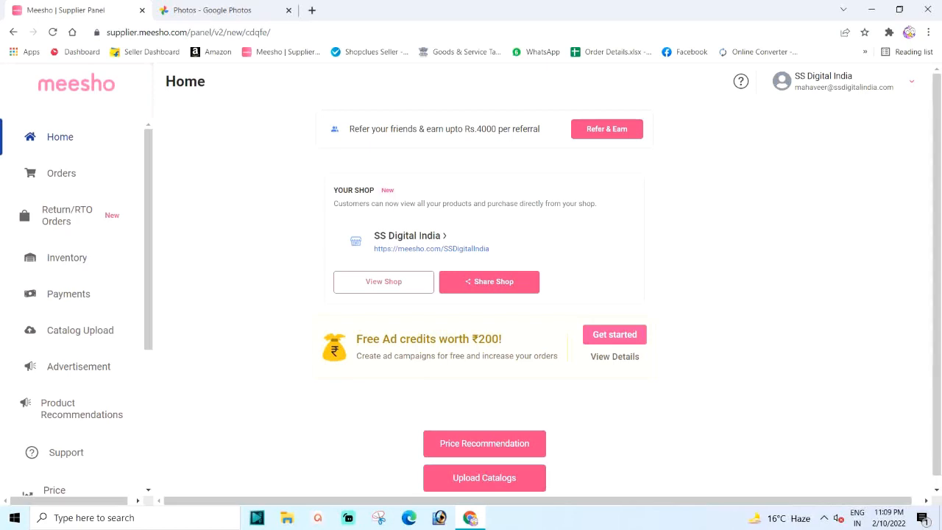
# Open the catalog uploads page of the supplier panel
pyautogui.click(72, 337)
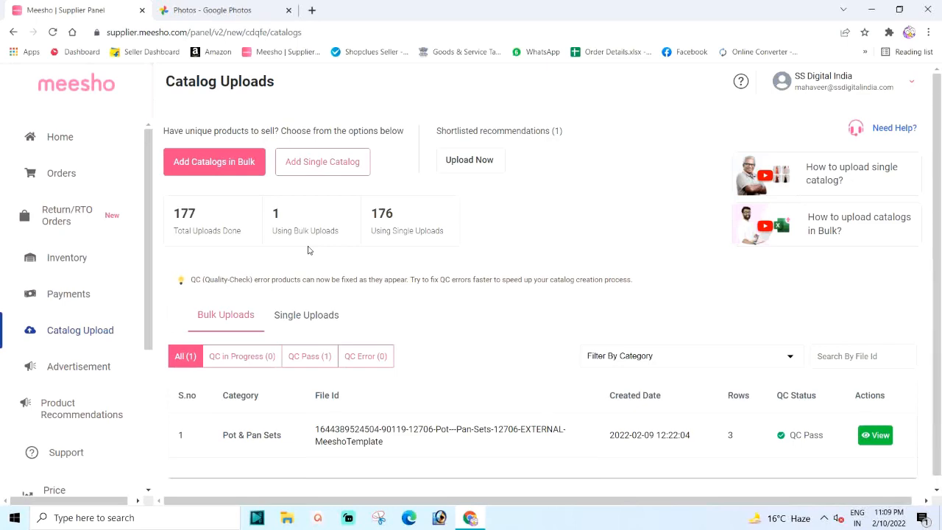
# Switch to Google Photos and view the photos of the three brass pots with lids open and closed
pyautogui.click(212, 10)
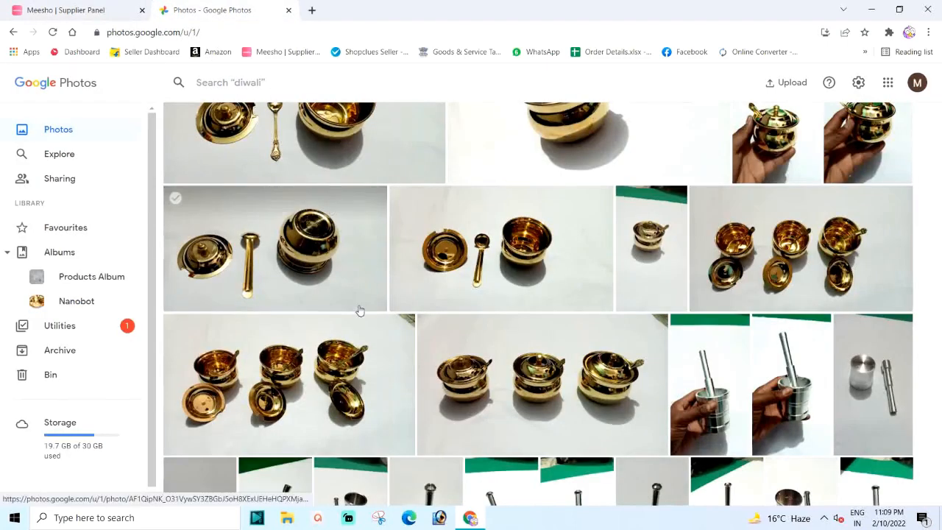
pyautogui.click(294, 386)
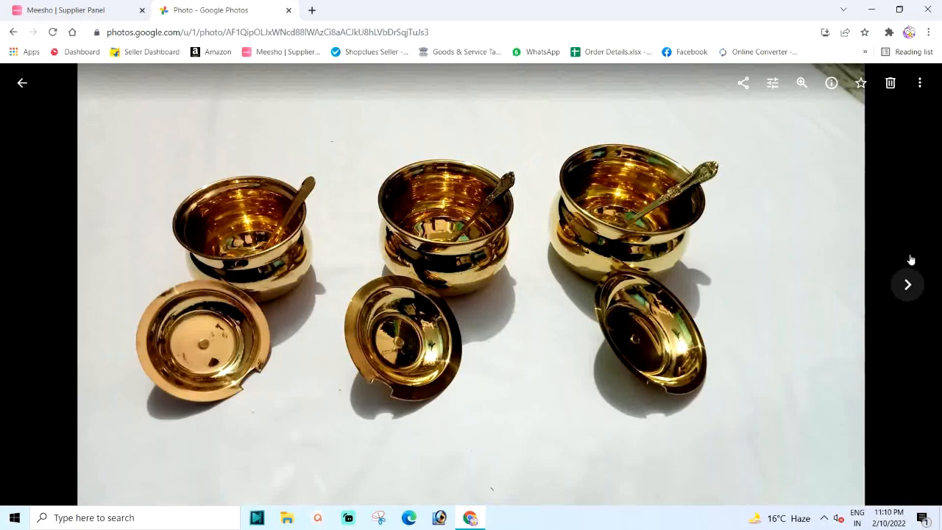
pyautogui.click(908, 285)
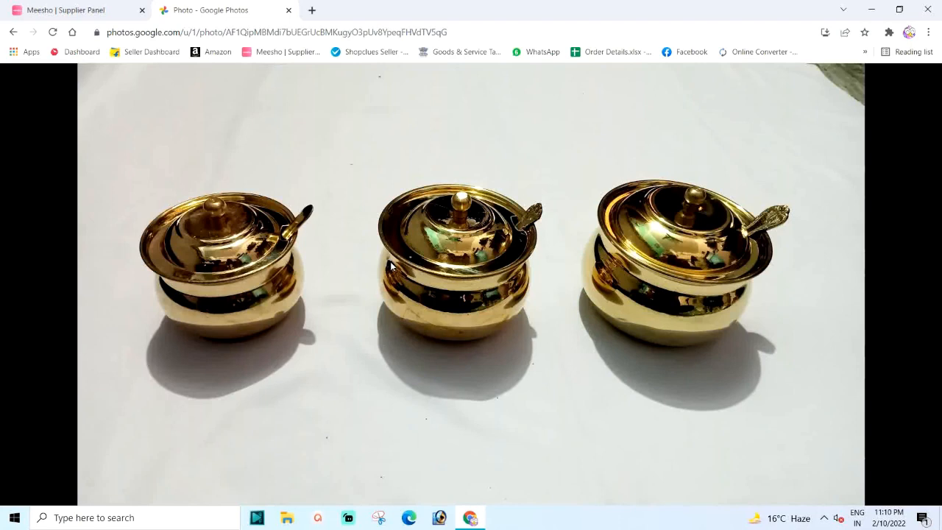
# Switch to the Ghee Pot folder and review the A-Small and B-Medium product image groups
pyautogui.click(871, 9)
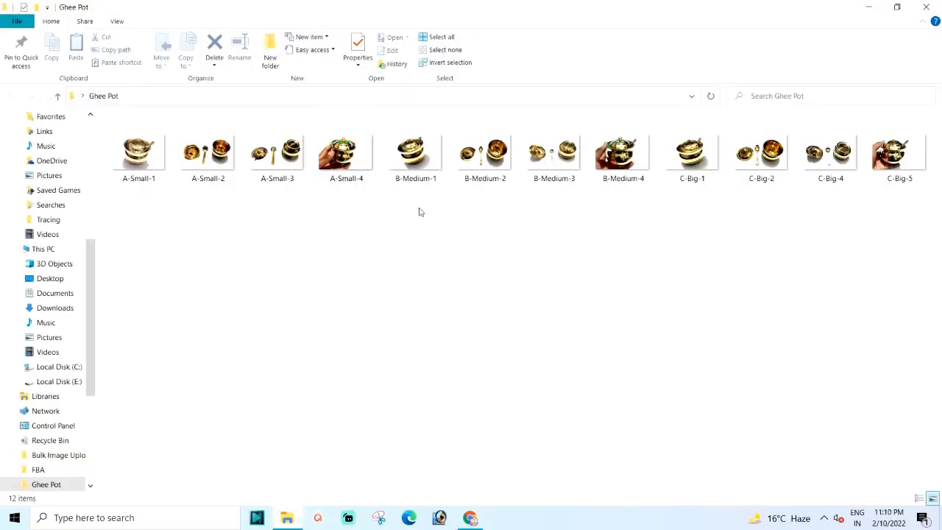
pyautogui.click(141, 157)
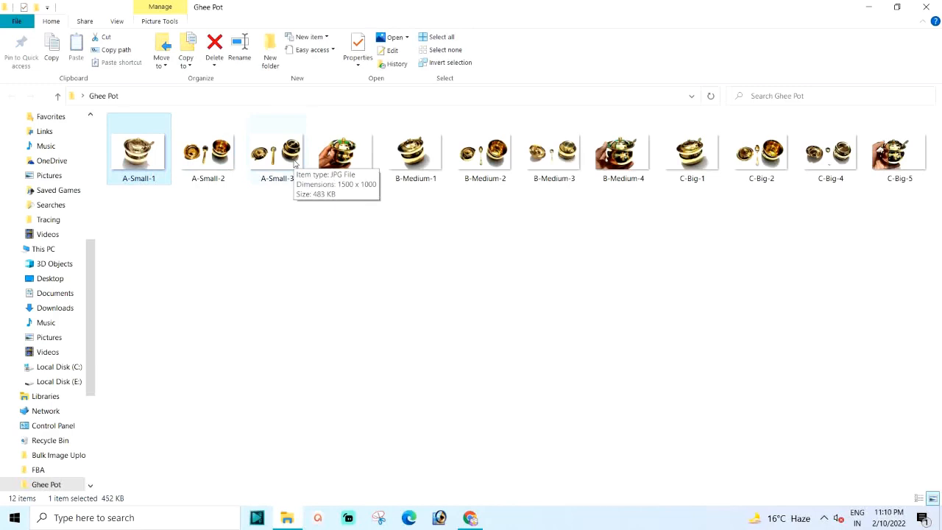
pyautogui.click(202, 156)
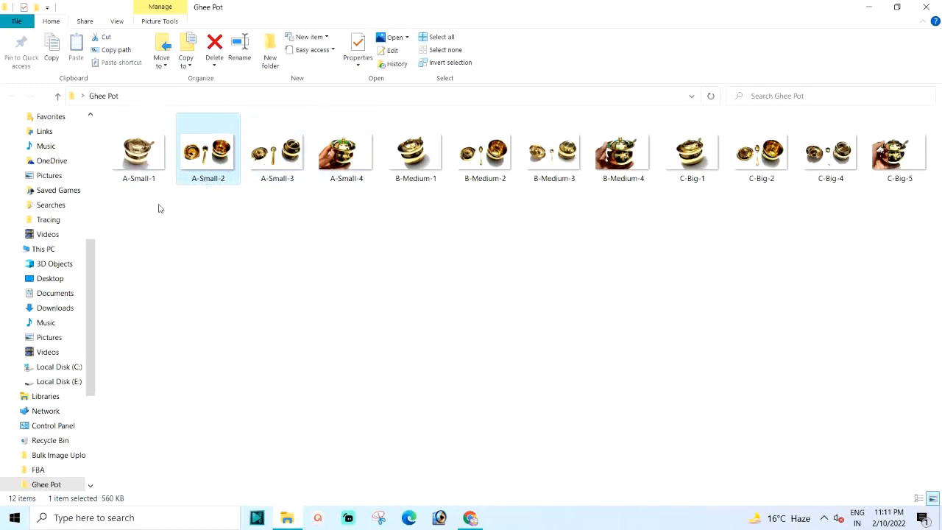
pyautogui.moveTo(134, 209); pyautogui.dragTo(340, 148)
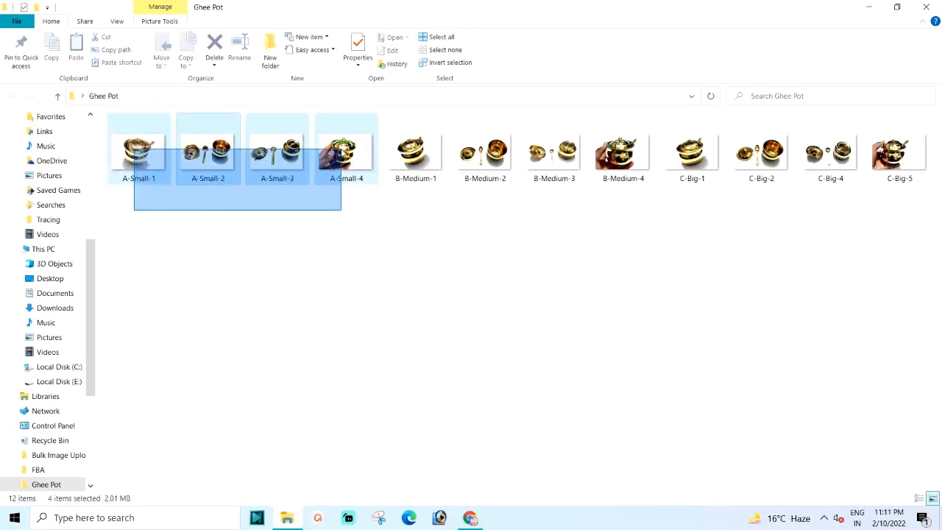
pyautogui.moveTo(433, 221); pyautogui.dragTo(641, 131)
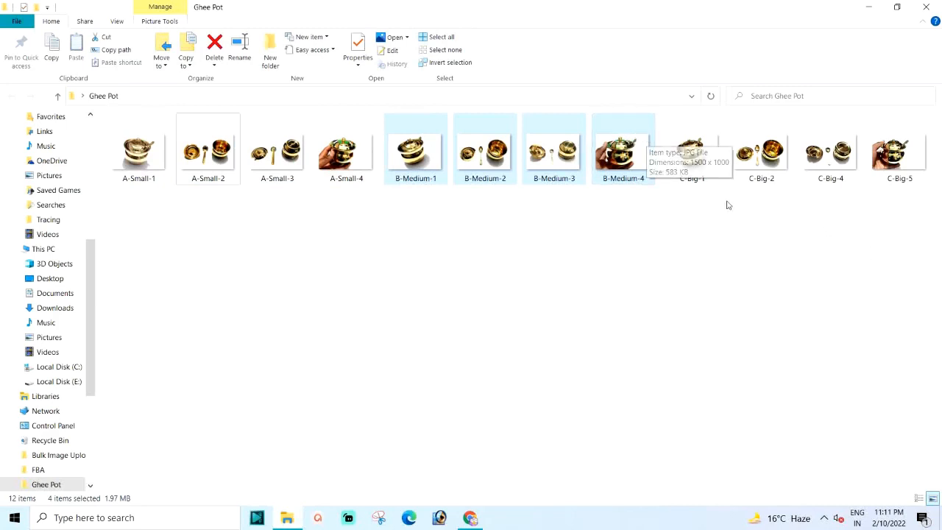
pyautogui.click(746, 215)
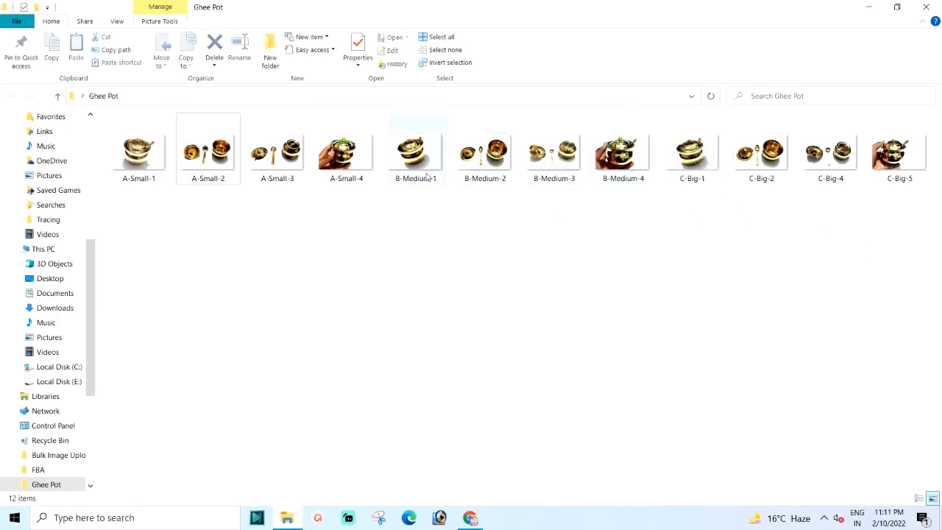
# Enlarge the image thumbnails in the Ghee Pot folder
pyautogui.moveTo(396, 170)
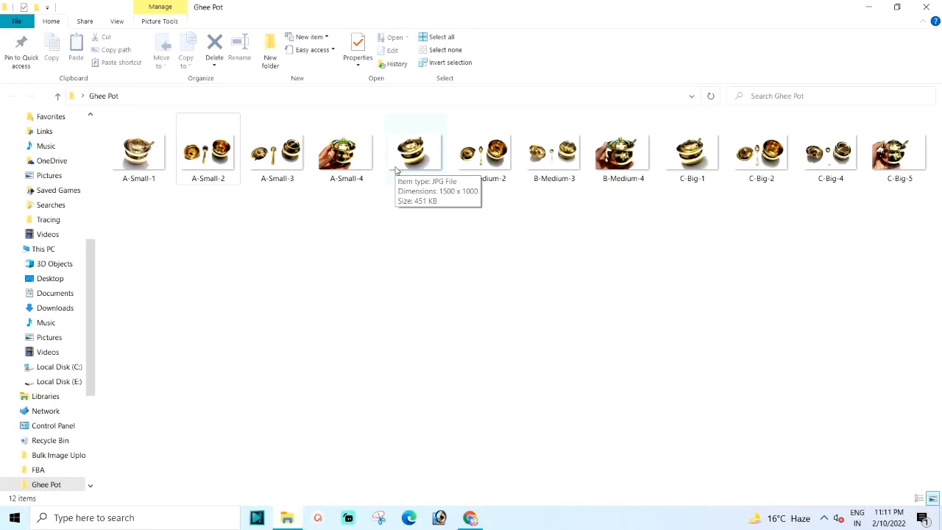
pyautogui.rightClick(505, 242)
pyautogui.moveTo(532, 253)
pyautogui.click(691, 251)
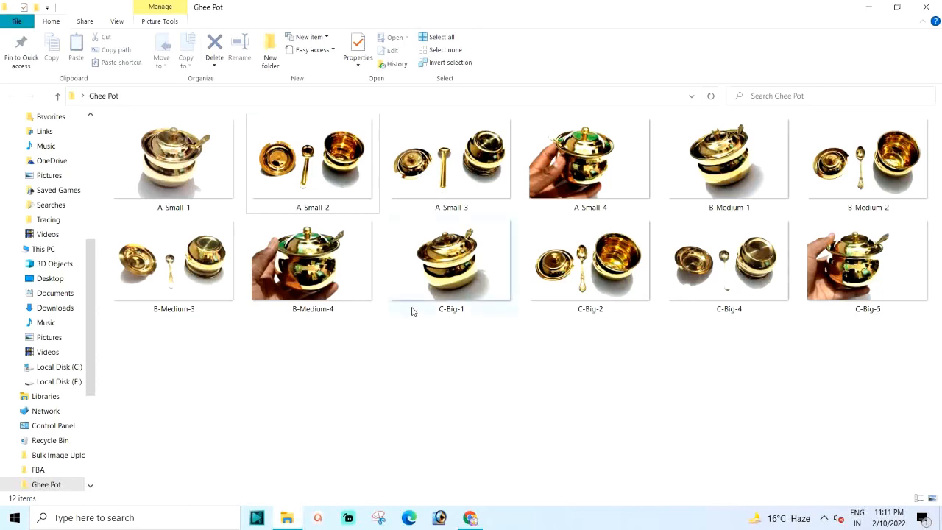
pyautogui.moveTo(412, 311)
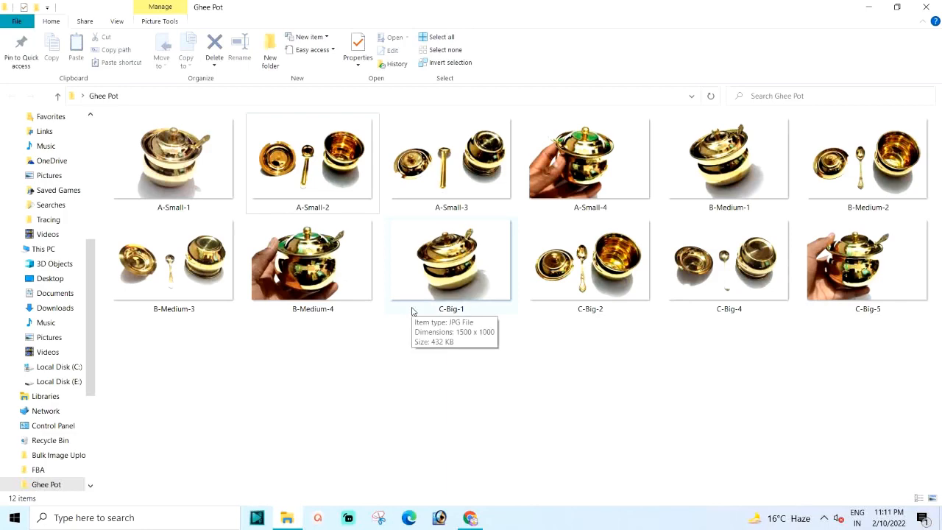
# Switch back to the Meesho supplier panel in Chrome and start adding catalogs in bulk
pyautogui.click(471, 517)
pyautogui.click(95, 9)
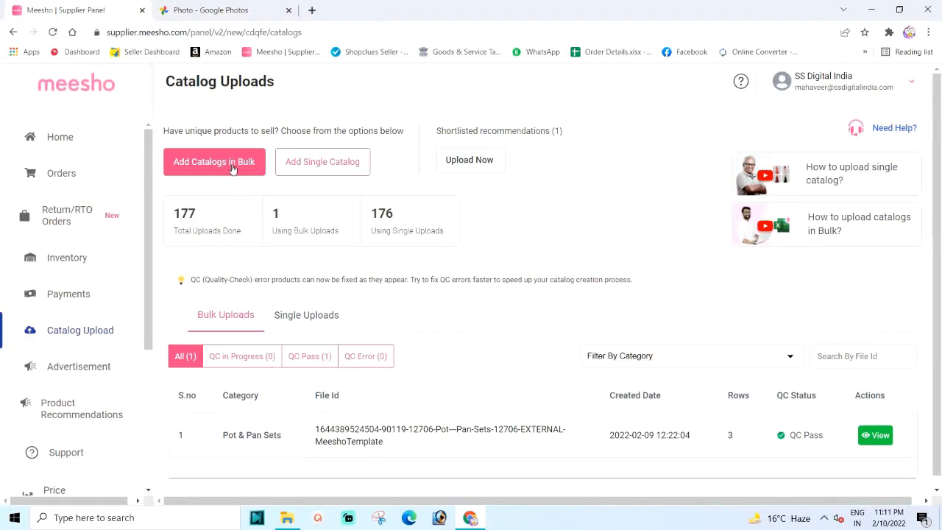
pyautogui.click(219, 161)
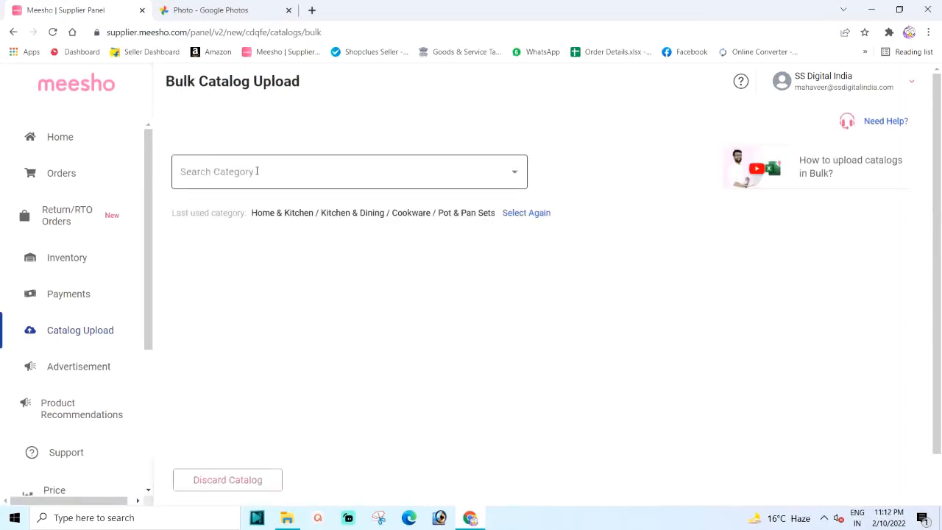
# Search the categories for "pot" and choose Home & Kitchen / Kitchen & Dining / Cookware / Pot & Pan Sets
pyautogui.click(235, 166)
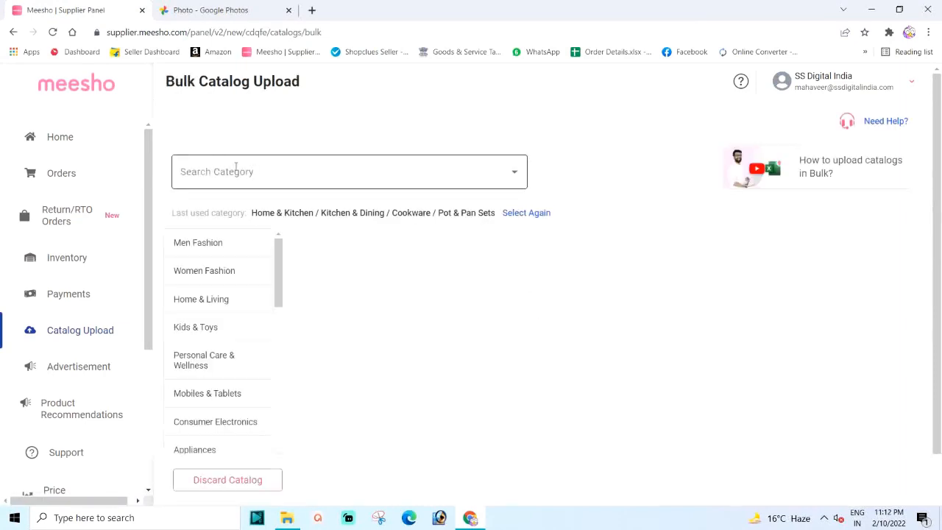
pyautogui.click(254, 174)
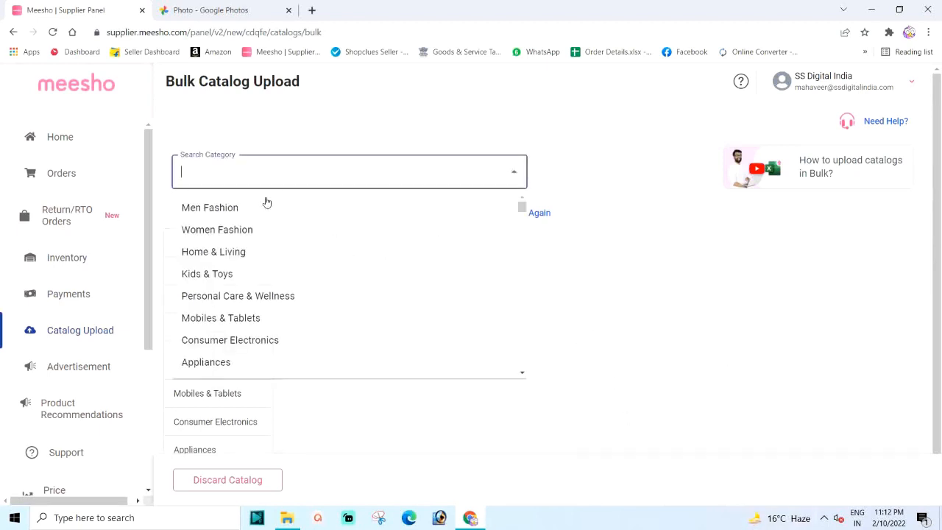
pyautogui.write('pot')
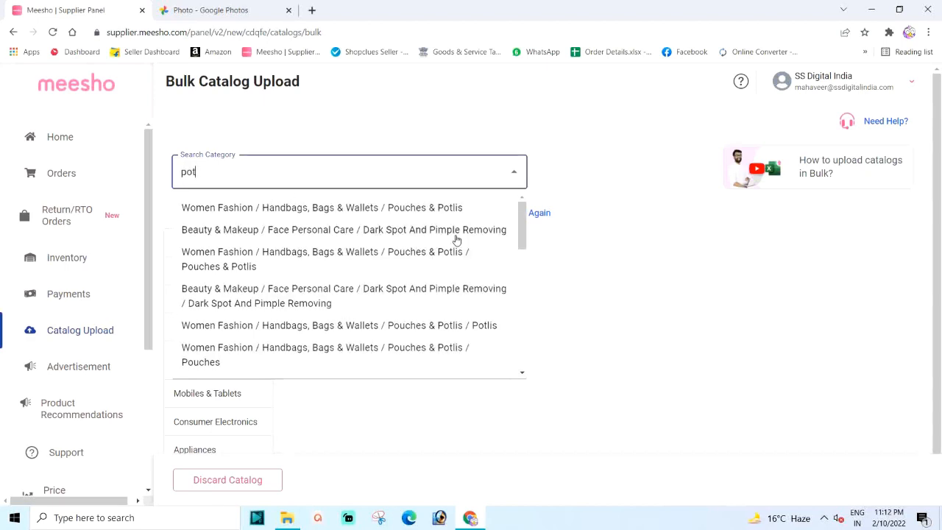
pyautogui.moveTo(524, 230); pyautogui.dragTo(527, 273)
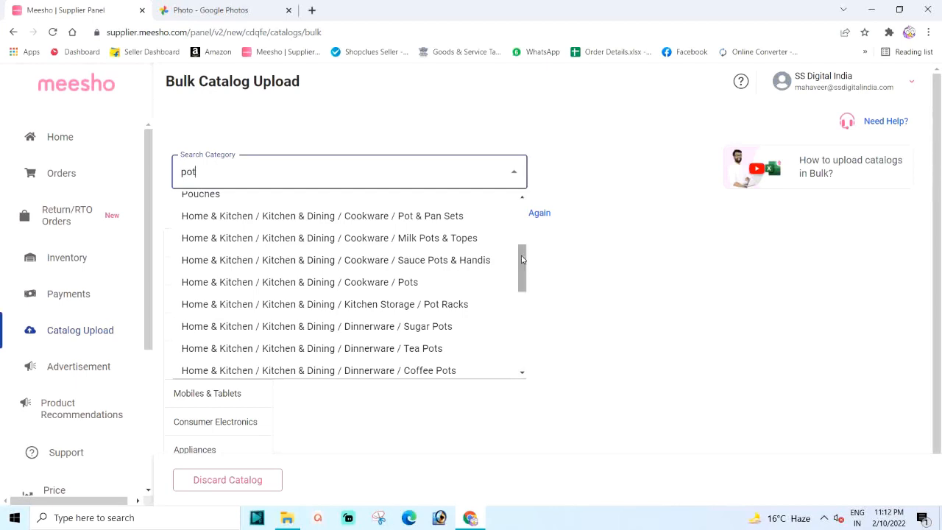
pyautogui.click(412, 216)
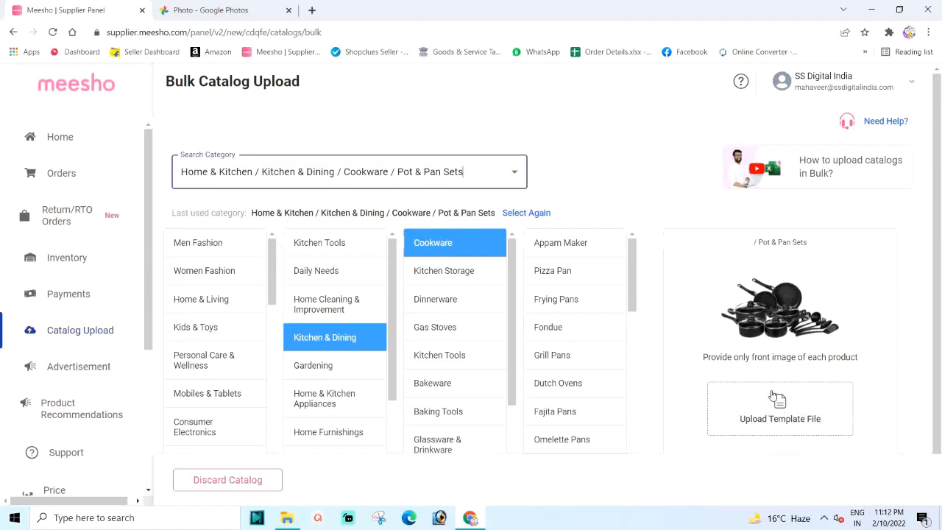
# Download the Excel template for the Pot & Pan Sets category
pyautogui.scroll(-1, 838, 401)
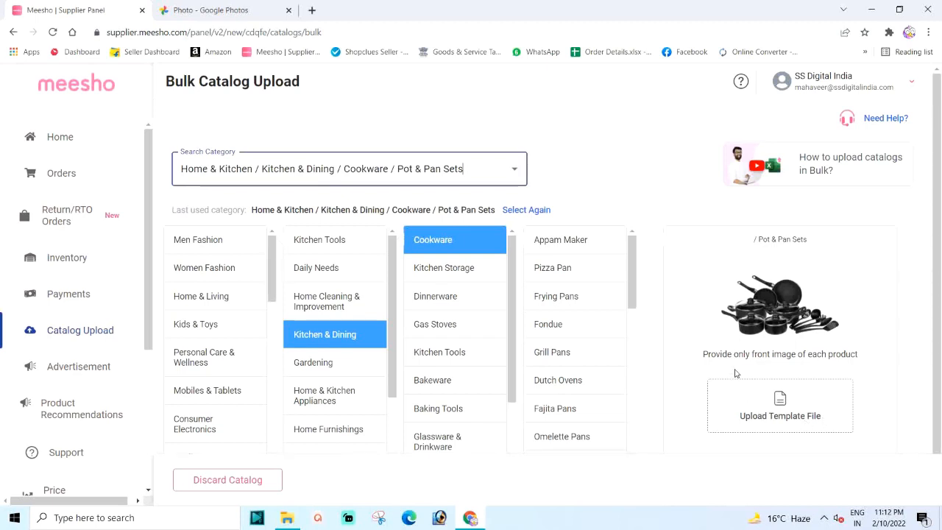
pyautogui.scroll(-1, 782, 408)
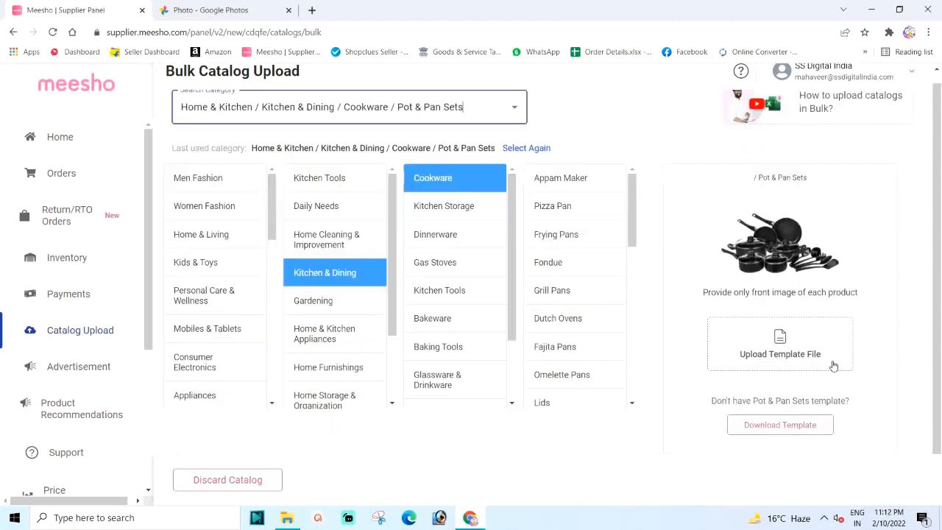
pyautogui.click(771, 428)
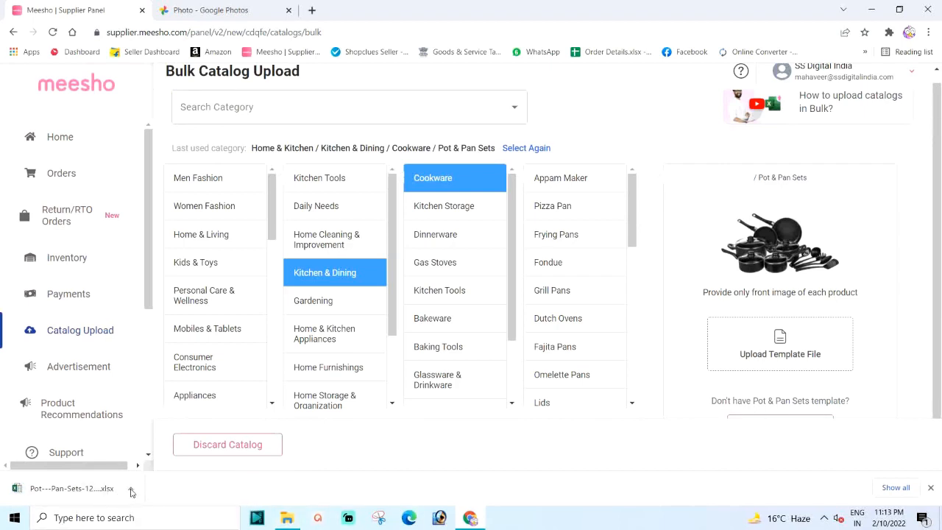
# Open the downloaded Pot & Pan Sets template in Excel and enable editing
pyautogui.click(81, 492)
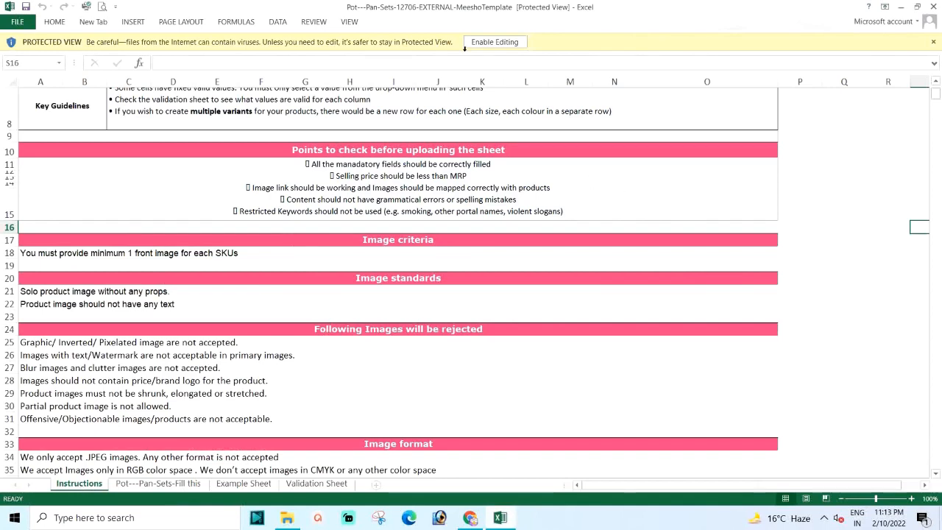
pyautogui.click(494, 42)
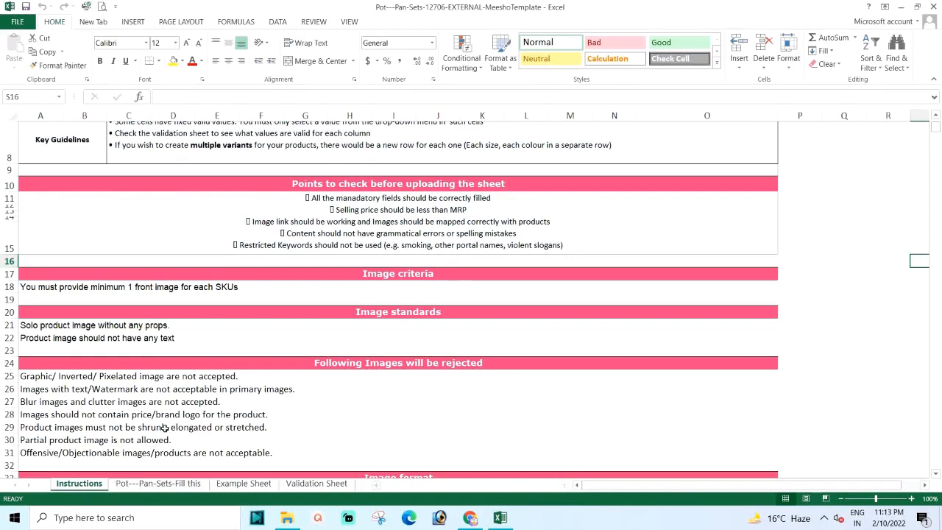
# Read the Instructions sheet, covering the key guidelines, image criteria, rejection rules and accepted image format
pyautogui.scroll(3, 258, 271)
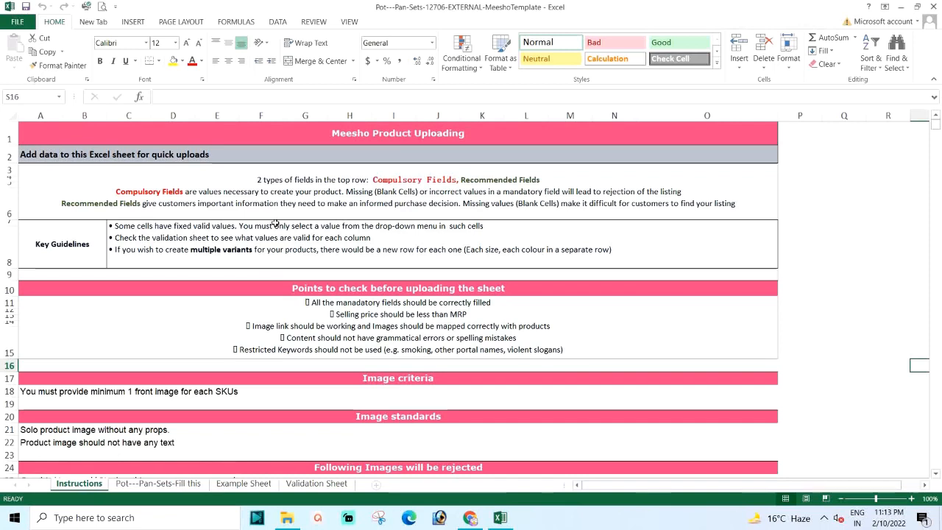
pyautogui.scroll(-4, 305, 256)
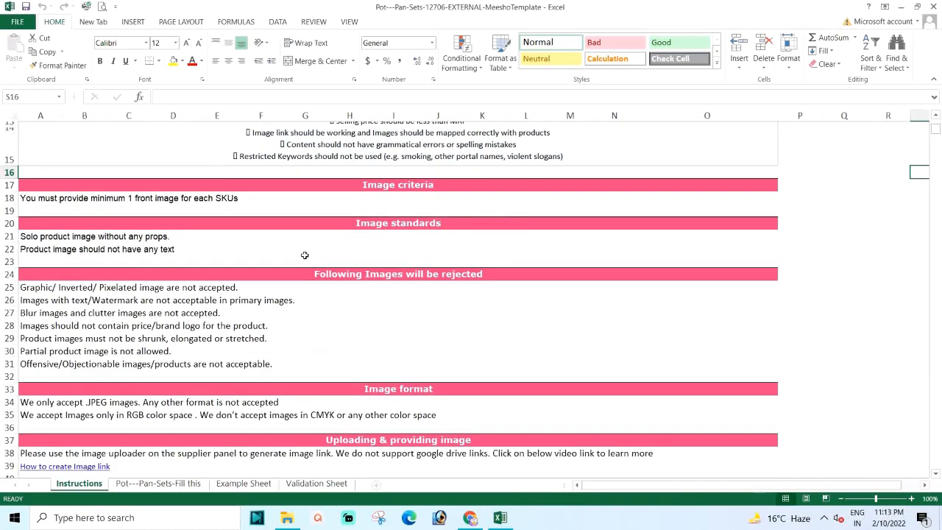
pyautogui.scroll(-2, 305, 255)
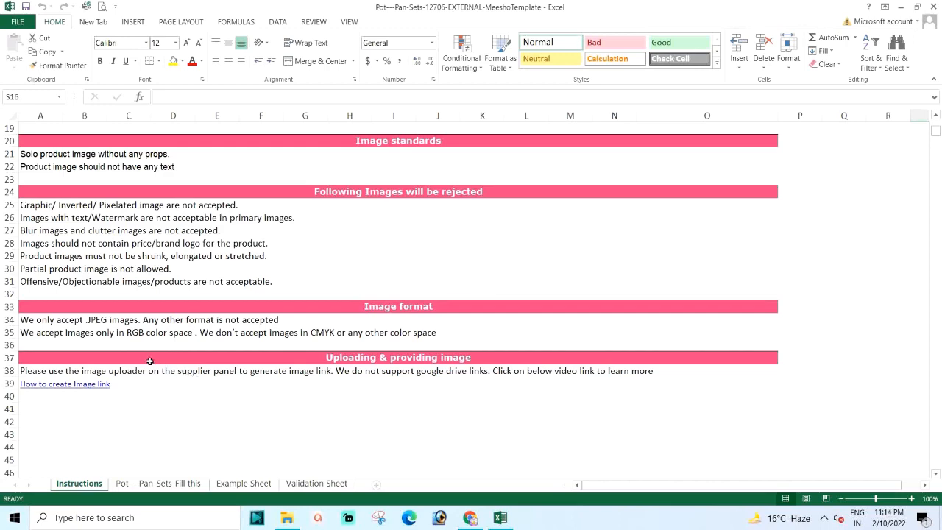
pyautogui.scroll(2, 149, 361)
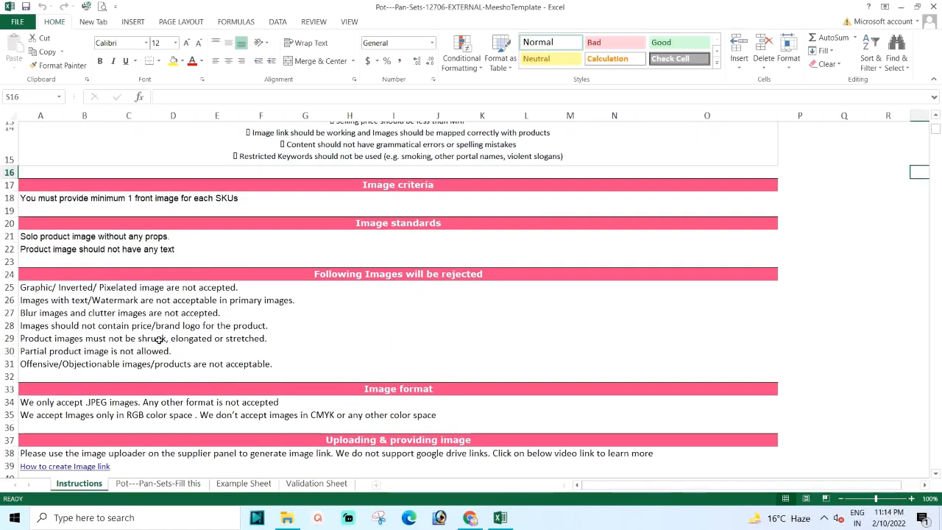
pyautogui.click(332, 188)
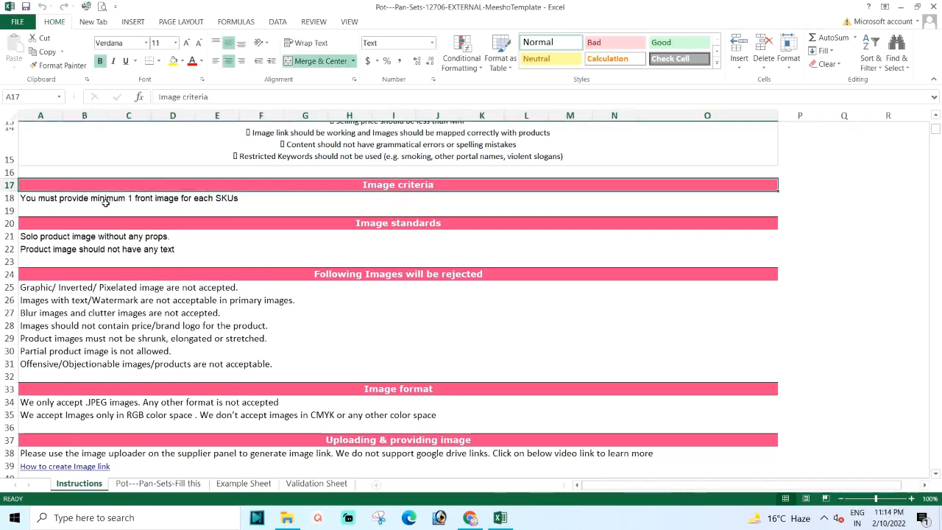
pyautogui.click(54, 202)
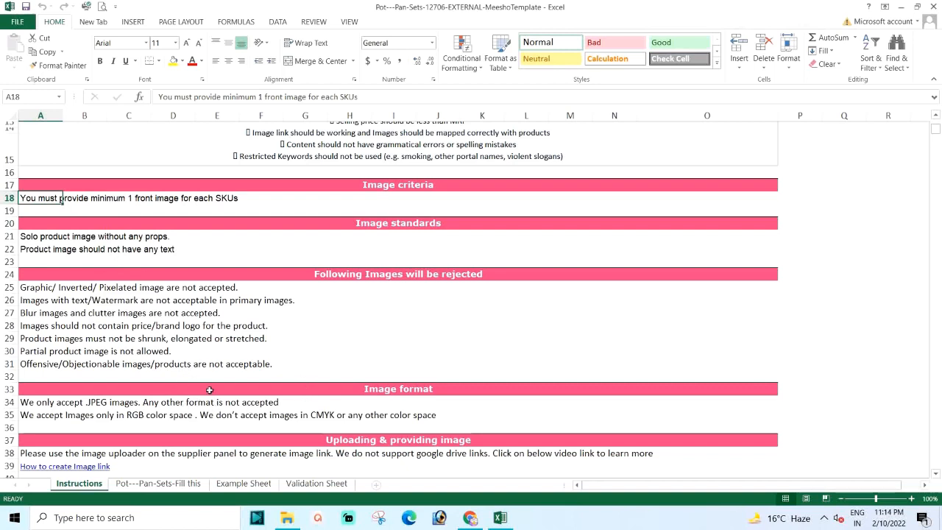
pyautogui.click(318, 416)
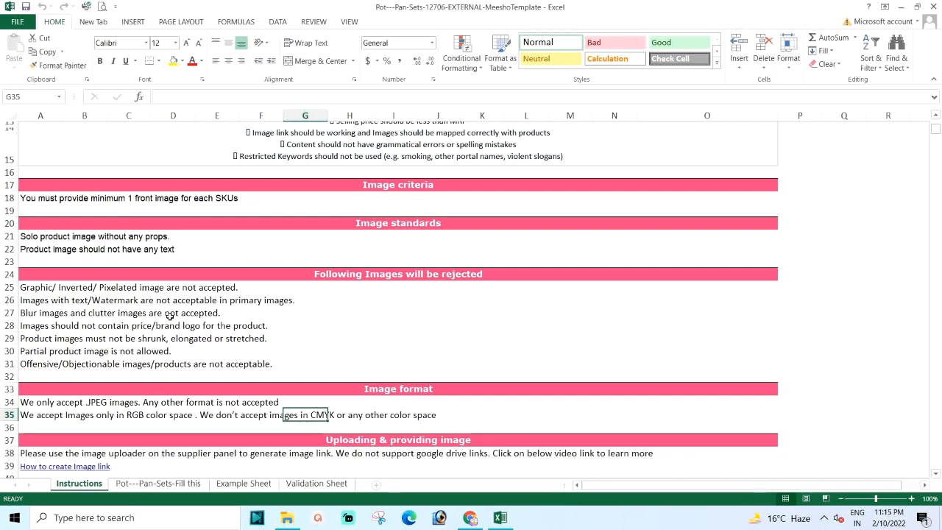
# Look through the template's Pot---Pan-Sets-Fill this, Example Sheet and Validation Sheet worksheets
pyautogui.click(165, 484)
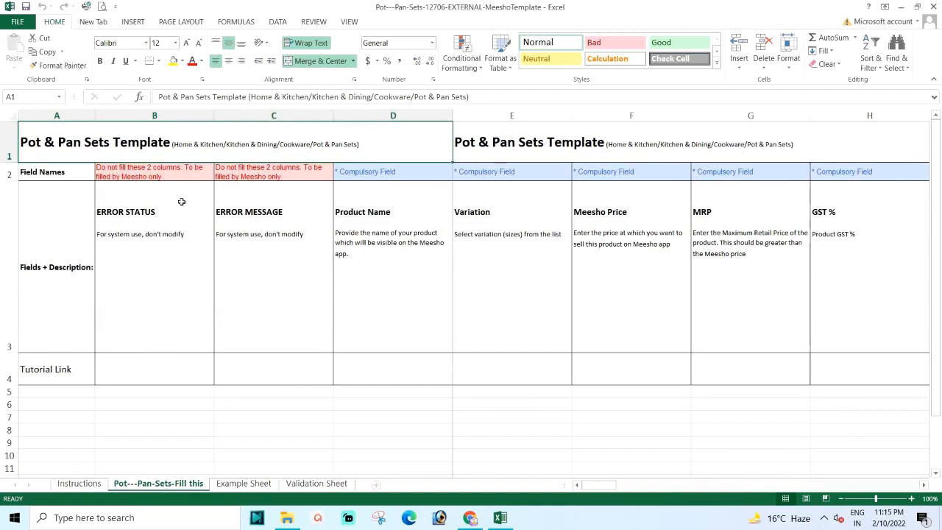
pyautogui.click(246, 484)
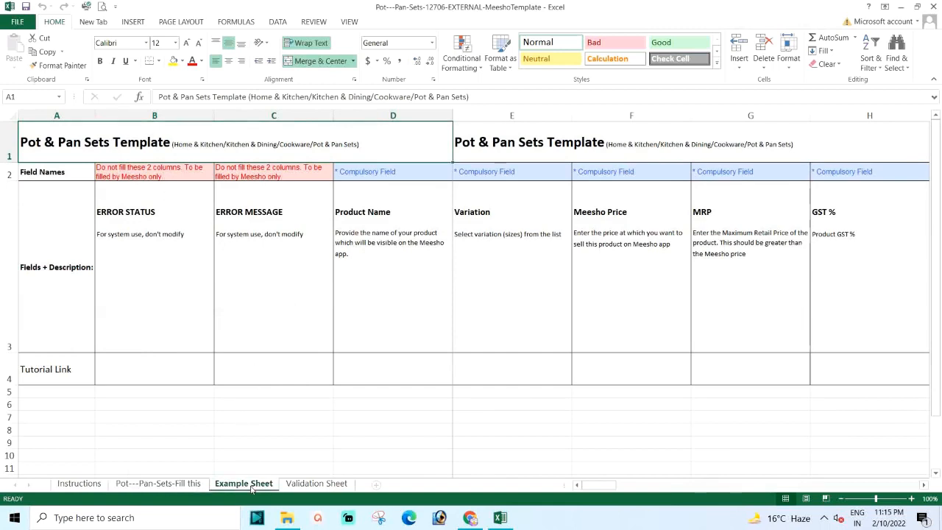
pyautogui.click(316, 487)
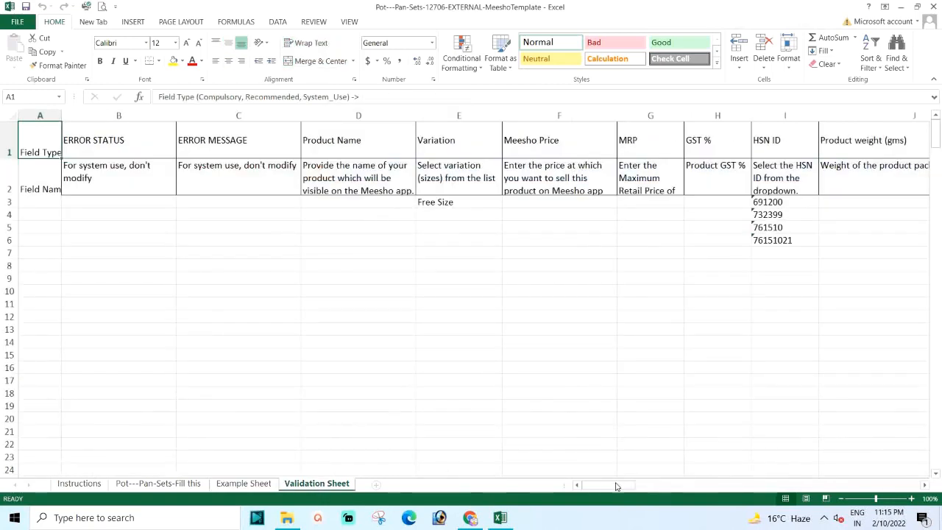
# Check the remaining Validation Sheet value lists and the two system-only error columns in the Pot---Pan-Sets-Fill this sheet
pyautogui.moveTo(617, 485); pyautogui.dragTo(686, 484)
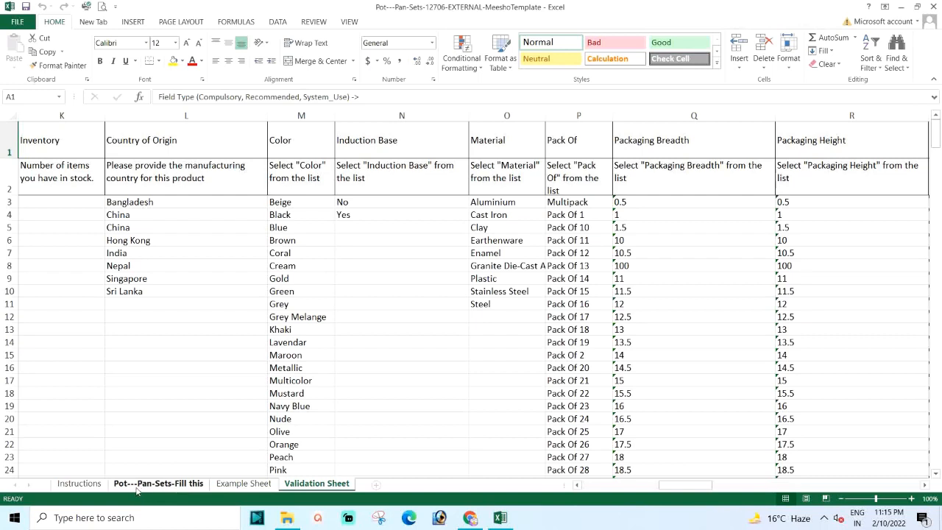
pyautogui.click(182, 486)
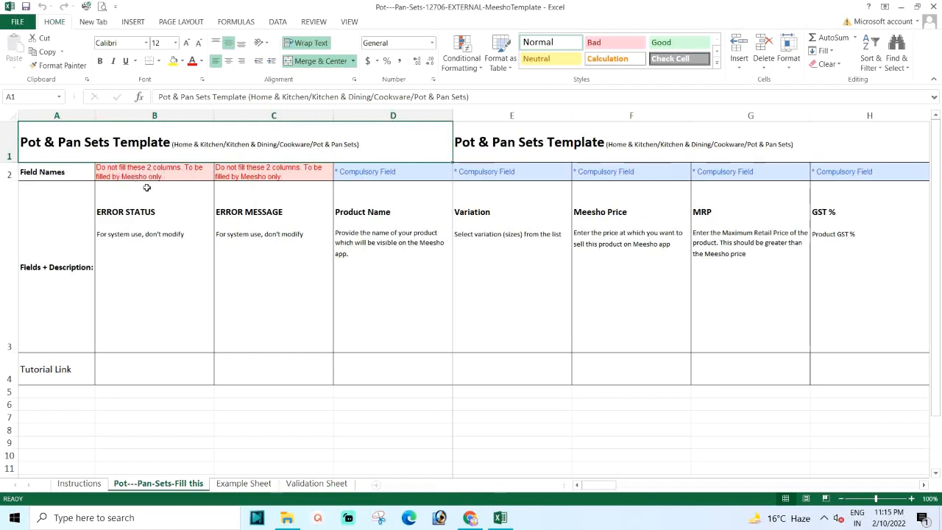
pyautogui.click(242, 173)
pyautogui.click(165, 172)
pyautogui.click(238, 168)
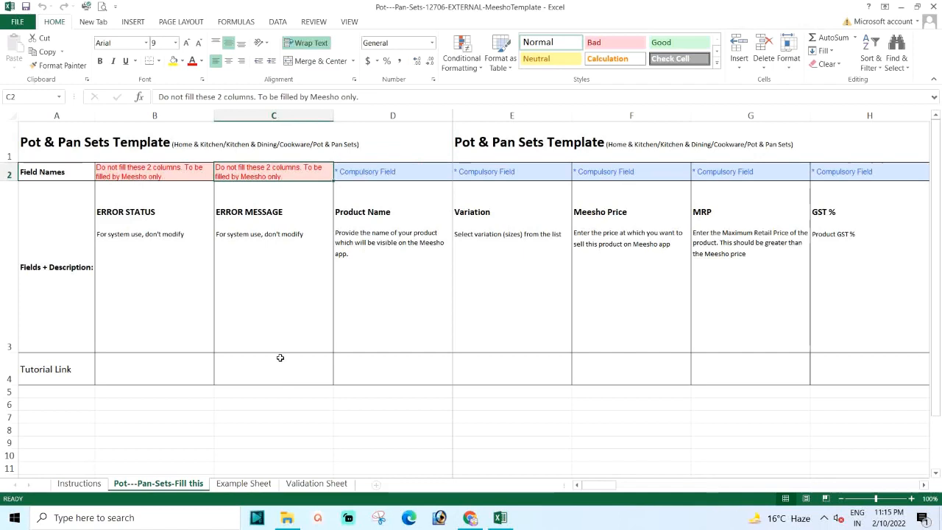
# Go through the compulsory field headers from Product Name to Image 1 (Front), and the optional image fields after them
pyautogui.click(385, 173)
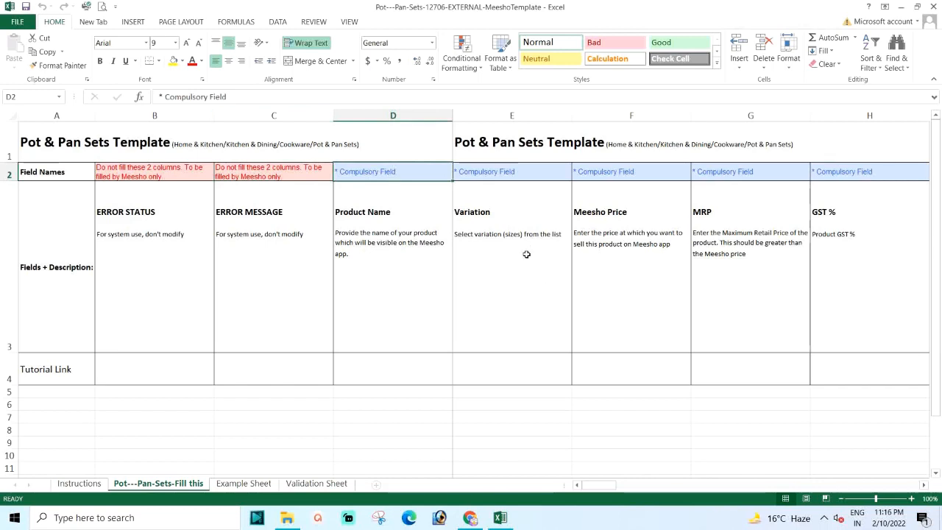
pyautogui.press('Right')
pyautogui.press('Right')
pyautogui.press('Right')
pyautogui.press('Right')
pyautogui.press('Right')
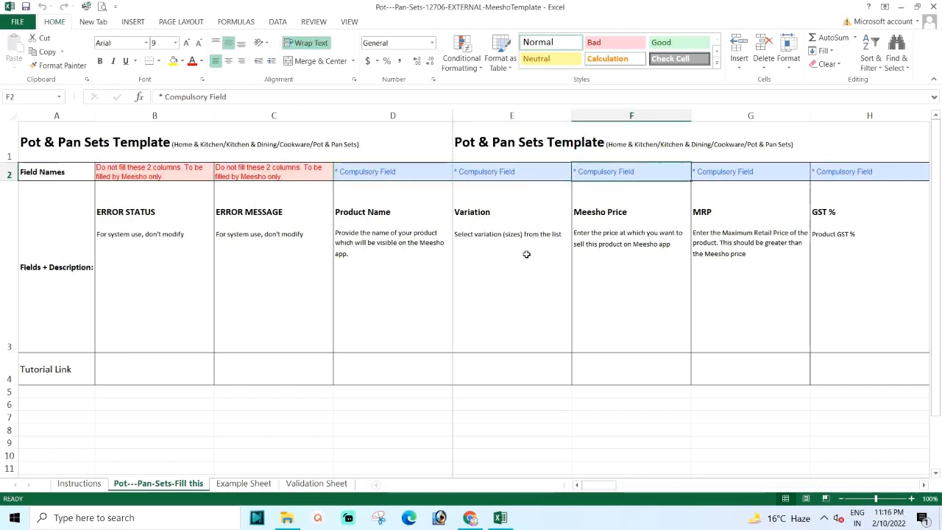
pyautogui.press('Right')
pyautogui.press('Right')
pyautogui.press('Right')
pyautogui.press('Right')
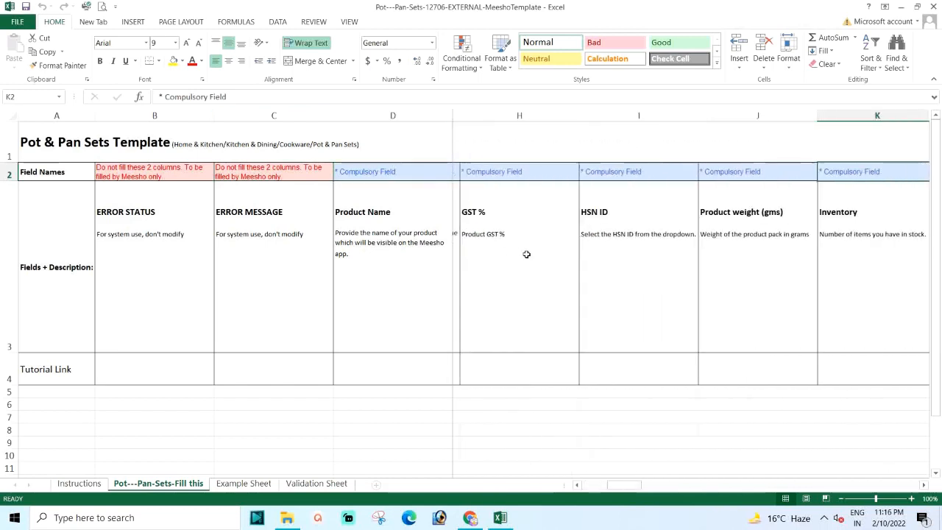
pyautogui.press('Right')
pyautogui.press('Right')
pyautogui.press('Right')
pyautogui.press('Right')
pyautogui.press('Right')
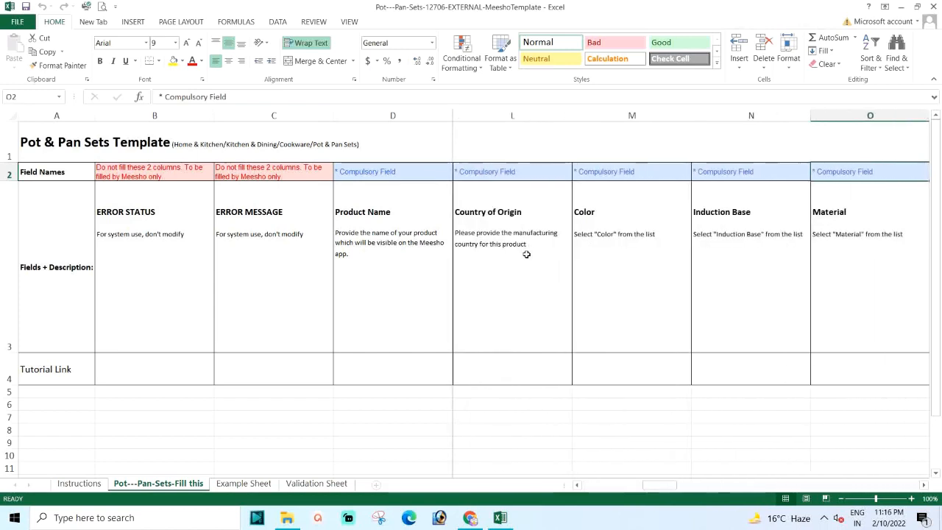
pyautogui.press('Right')
pyautogui.press('Right')
pyautogui.press('Right')
pyautogui.press('Right')
pyautogui.press('Right')
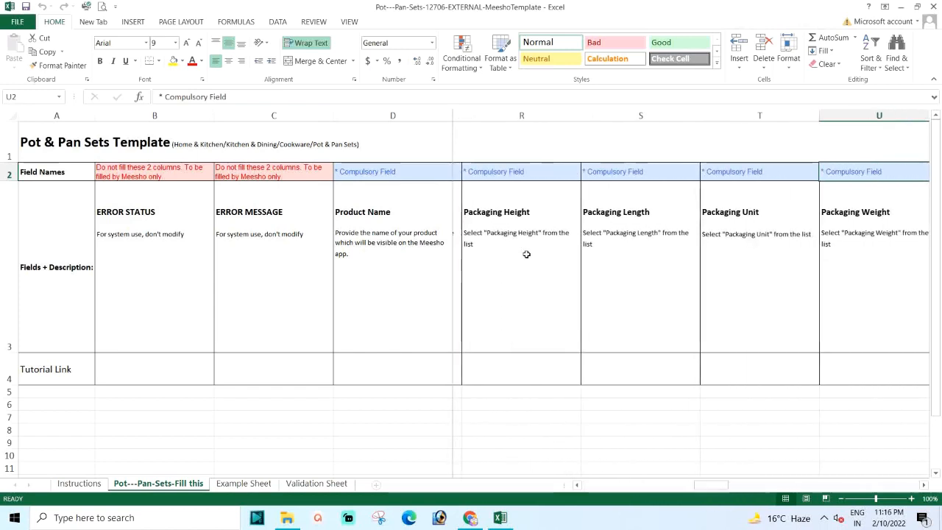
pyautogui.press('Right')
pyautogui.press('Right')
pyautogui.press('Right')
pyautogui.press('Right')
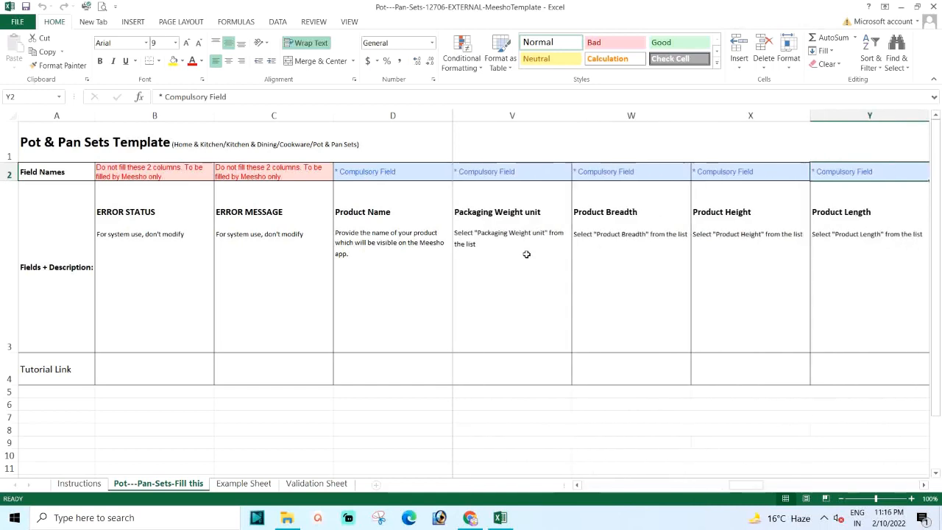
pyautogui.press('Right')
pyautogui.press('Right')
pyautogui.press('Right')
pyautogui.press('Right')
pyautogui.press('Right')
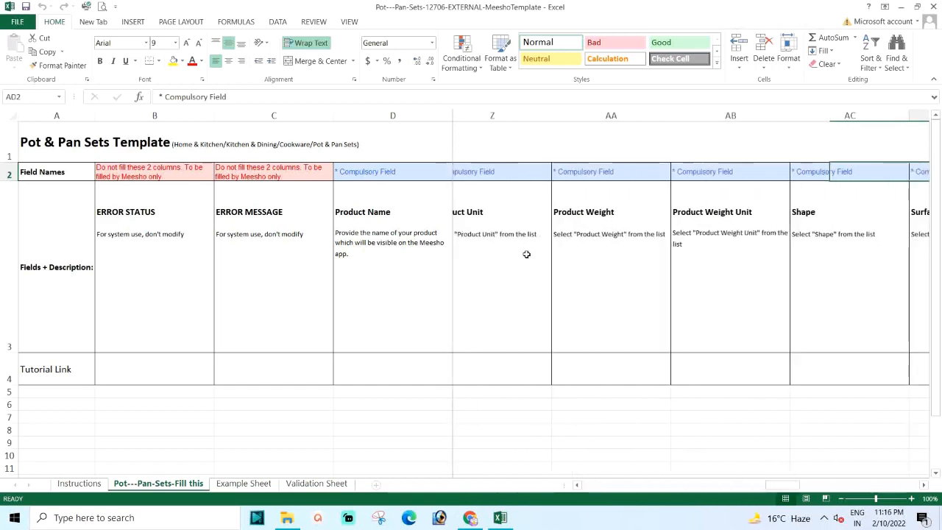
pyautogui.press('Right')
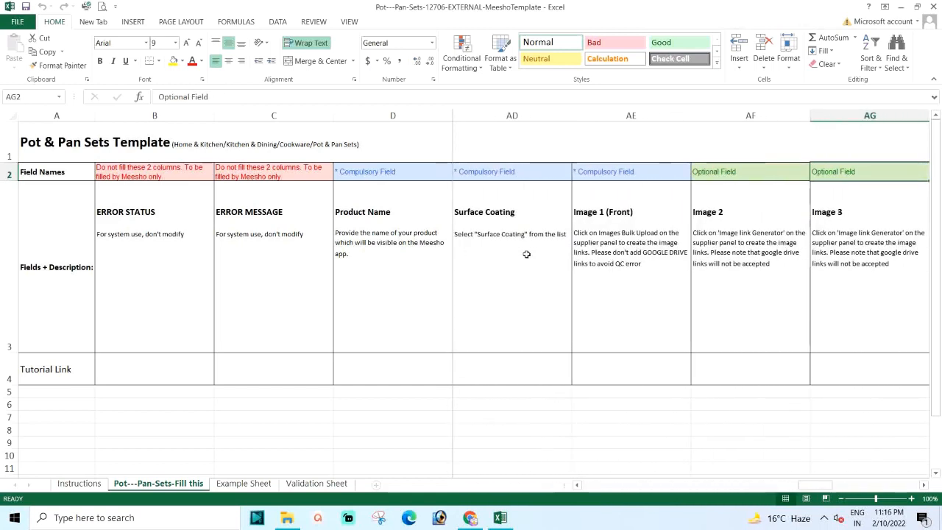
pyautogui.click(612, 176)
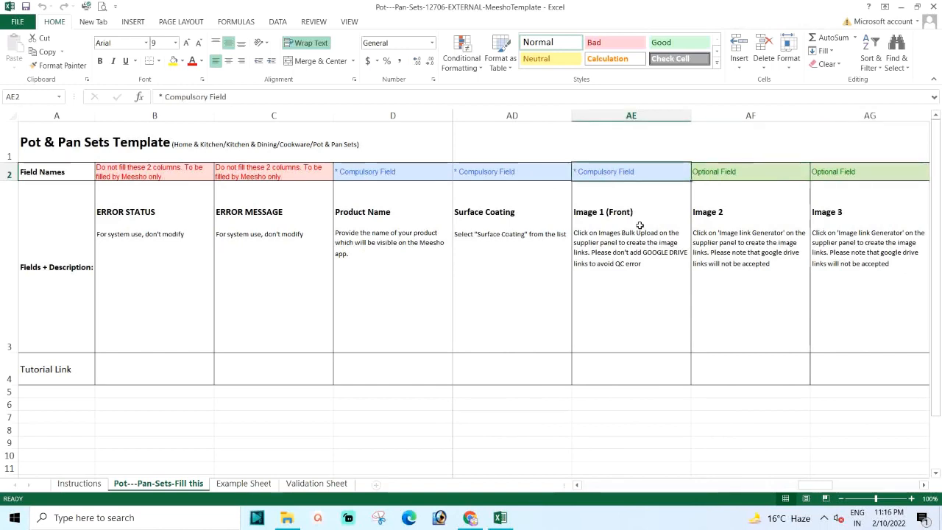
pyautogui.click(719, 173)
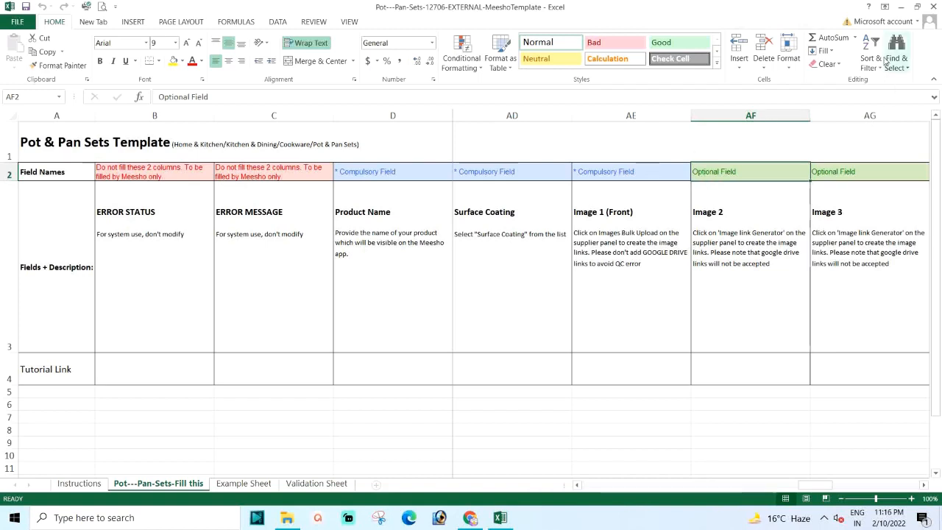
# Close the blank template and the Ghee Pot folder, and open the filled-in Pot & Pan Sets template from the desktop for editing
pyautogui.click(936, 8)
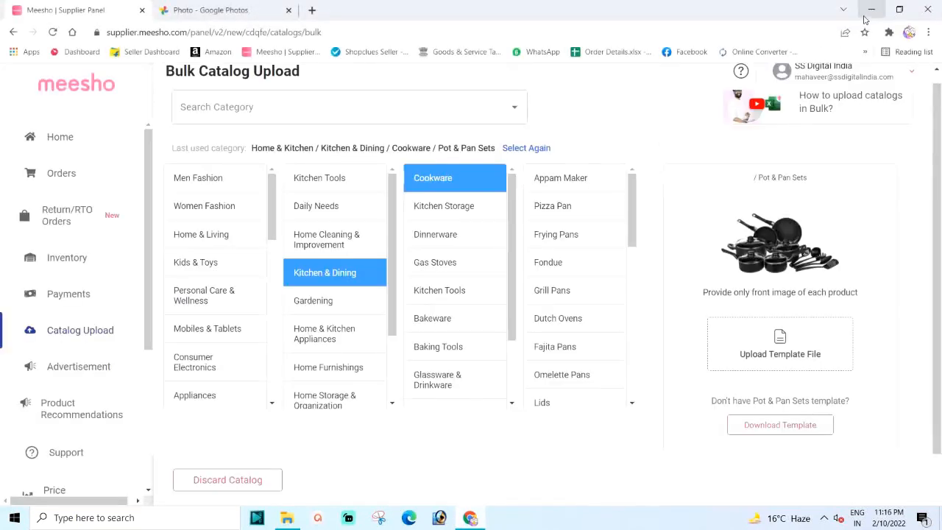
pyautogui.click(871, 10)
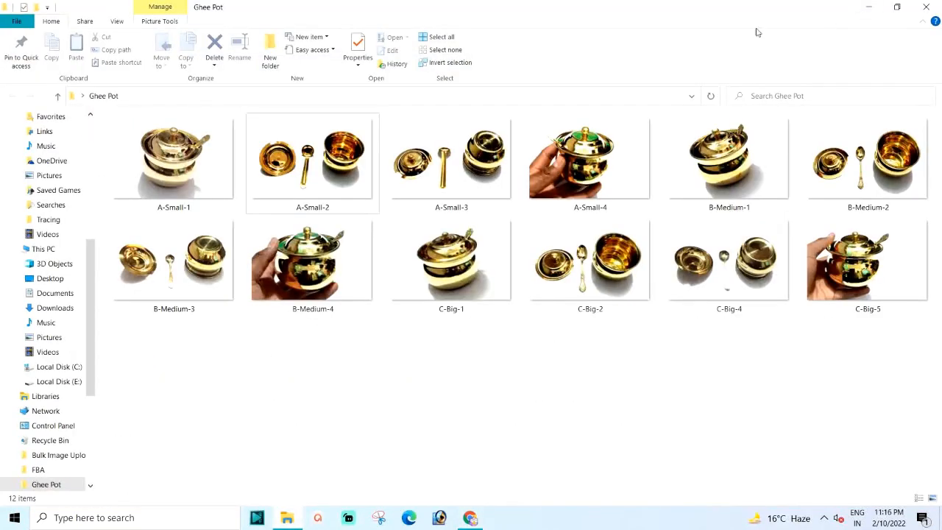
pyautogui.click(926, 6)
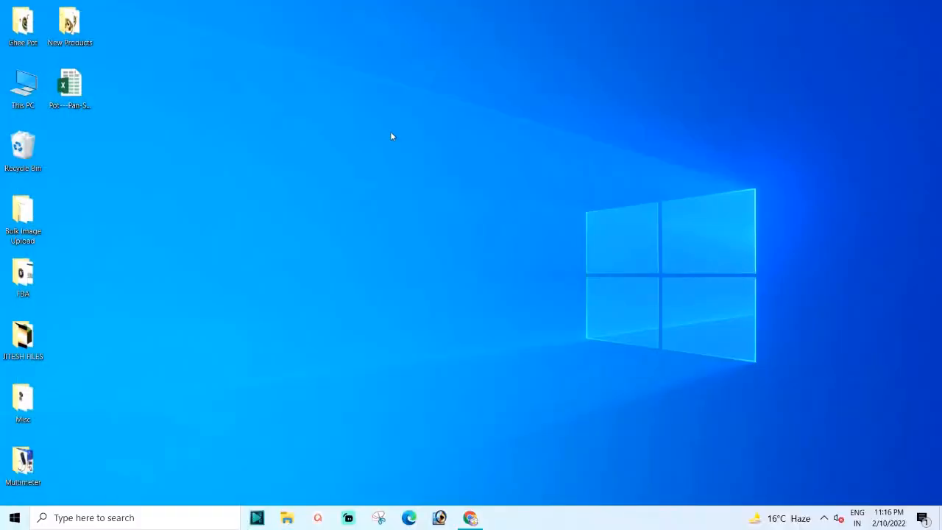
pyautogui.doubleClick(70, 86)
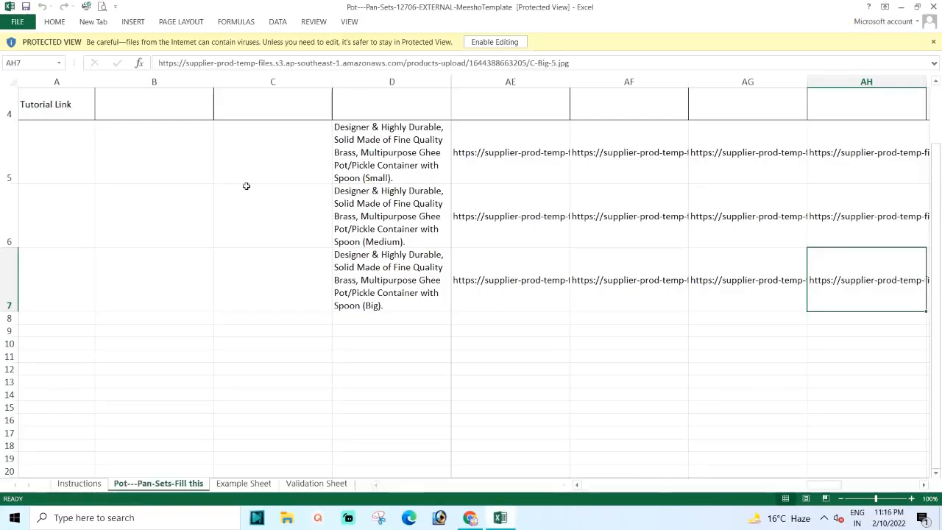
pyautogui.click(489, 43)
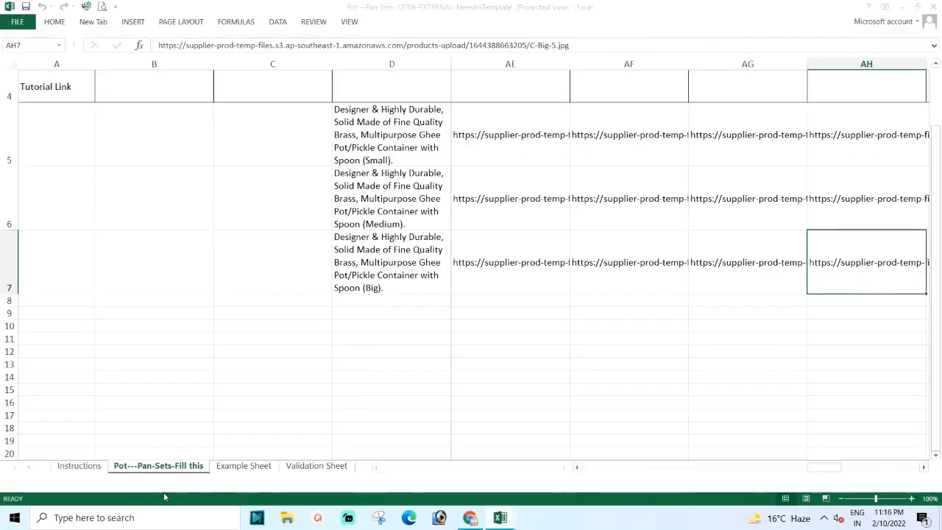
# Look over the filled product rows and read the product names of the small, medium and big ghee pots
pyautogui.scroll(1, 314, 350)
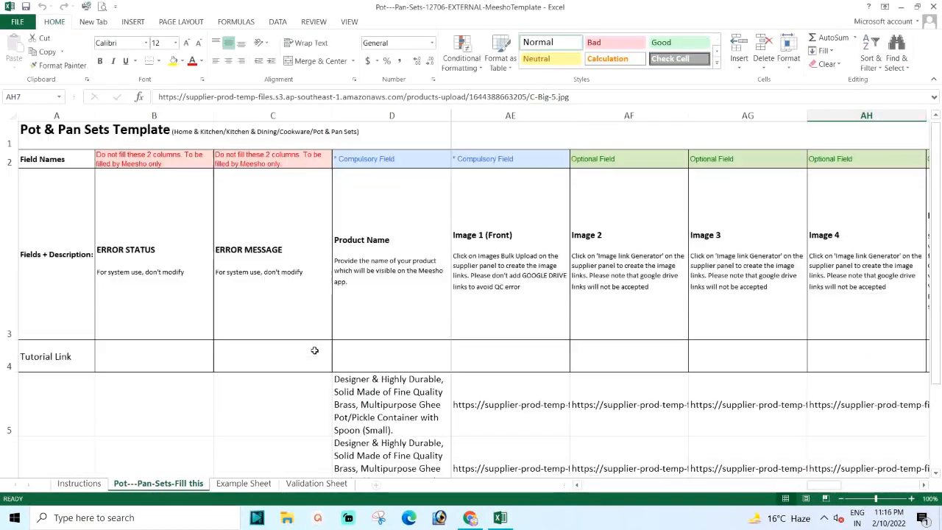
pyautogui.scroll(-1, 327, 321)
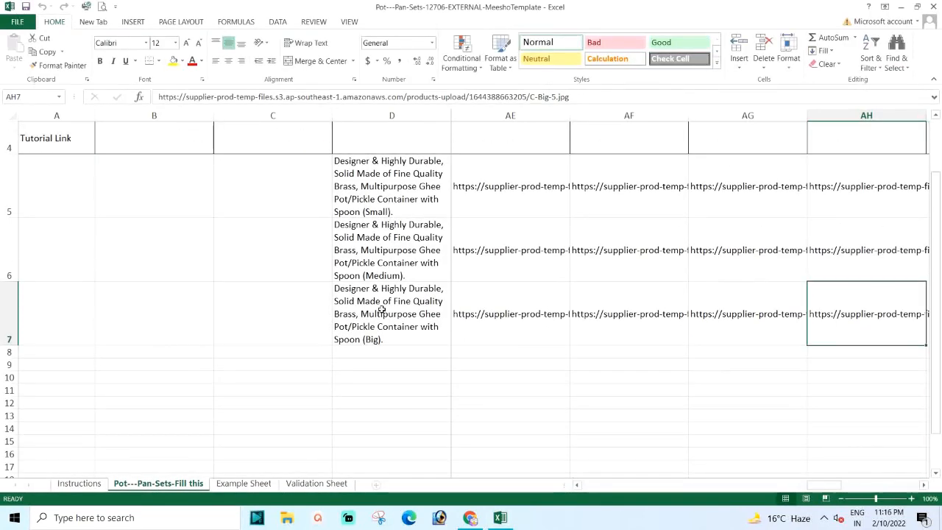
pyautogui.moveTo(817, 487); pyautogui.dragTo(578, 489)
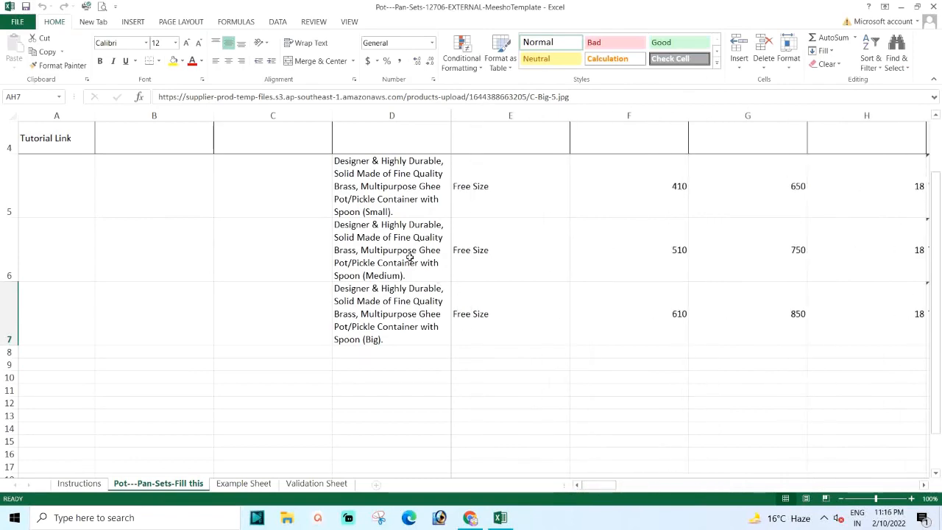
pyautogui.scroll(1, 406, 252)
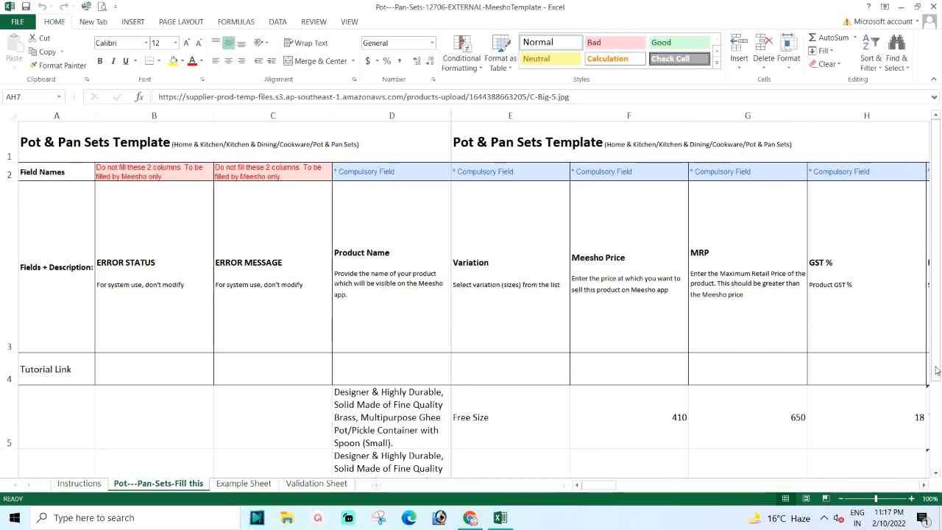
pyautogui.moveTo(936, 366); pyautogui.dragTo(939, 420)
pyautogui.click(389, 198)
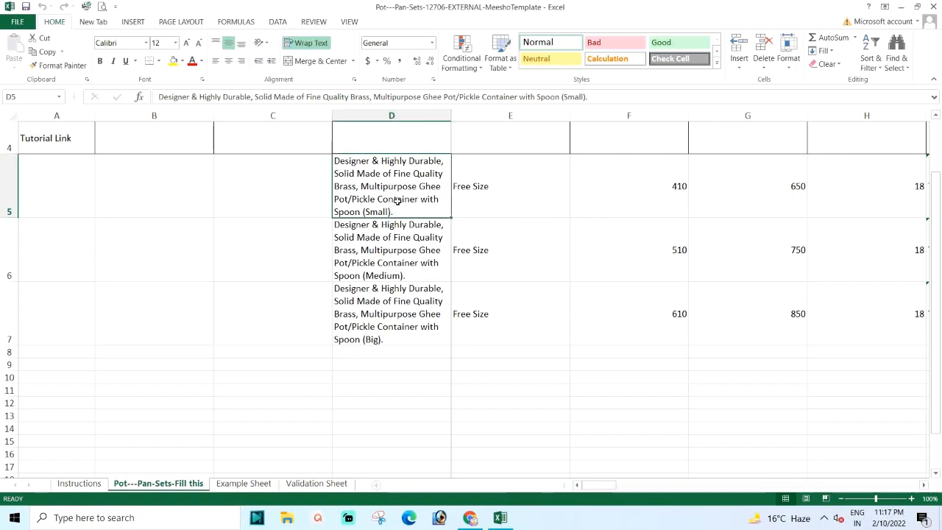
pyautogui.click(383, 240)
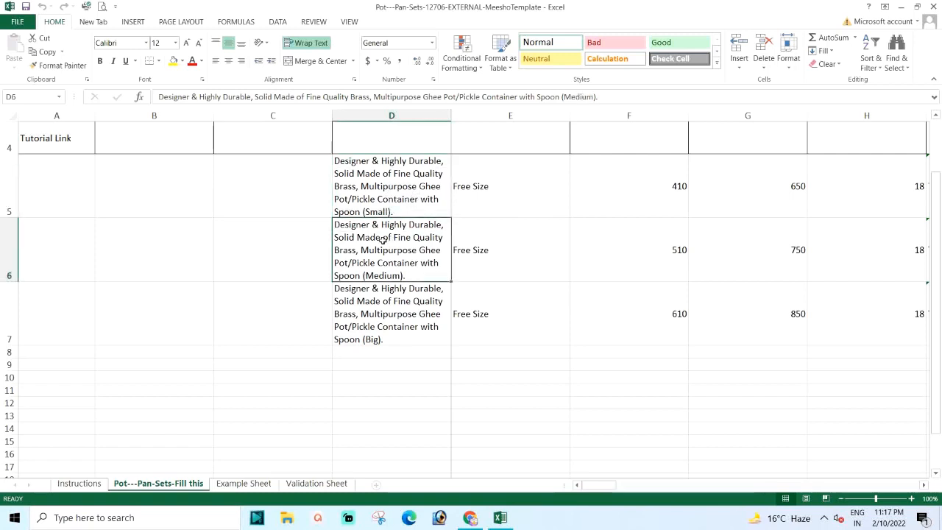
pyautogui.click(385, 315)
pyautogui.click(383, 192)
pyautogui.click(372, 249)
pyautogui.click(374, 307)
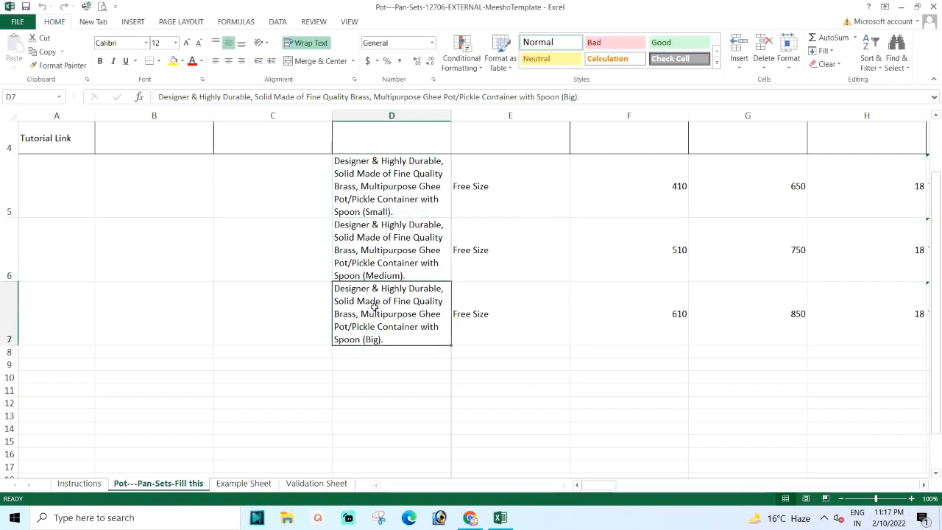
# Examine the Product Name entries in rows 5 to 7 together with their field headers
pyautogui.scroll(1, 452, 231)
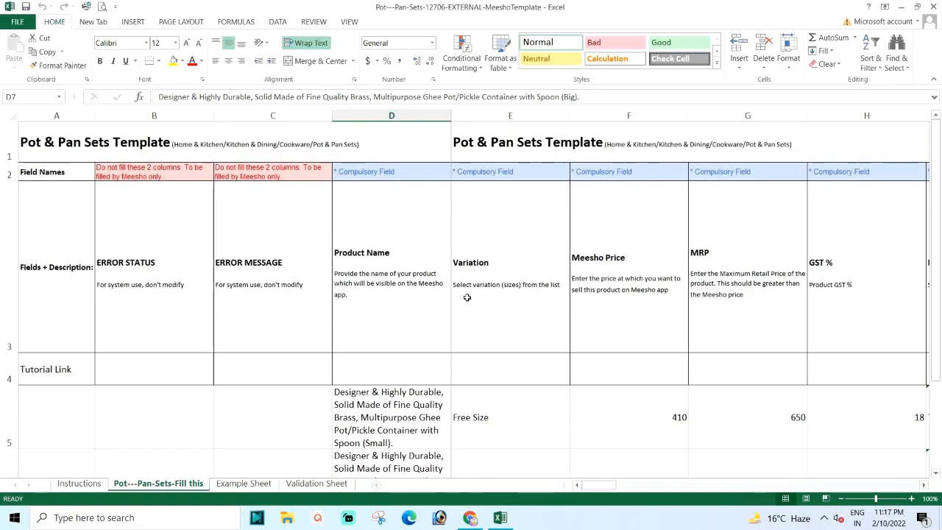
pyautogui.click(840, 498)
pyautogui.click(841, 498)
pyautogui.click(840, 498)
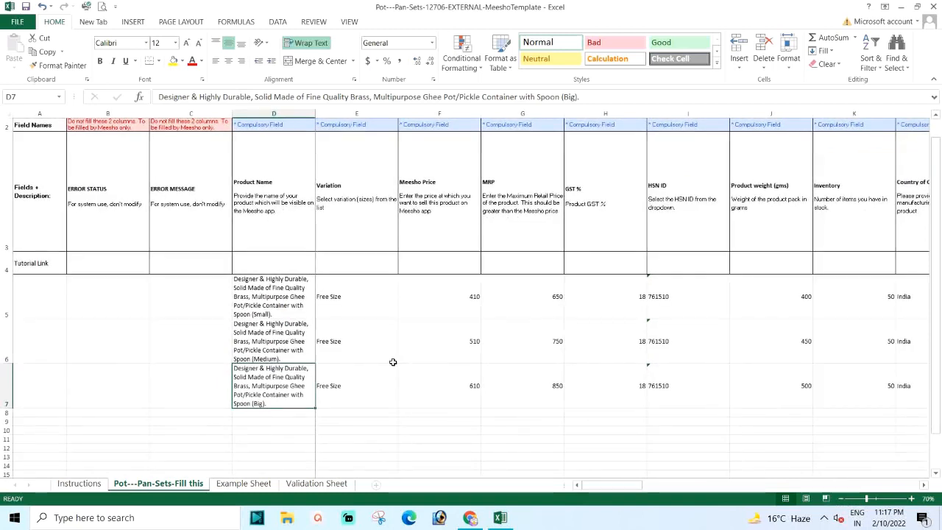
pyautogui.moveTo(271, 293); pyautogui.dragTo(285, 375)
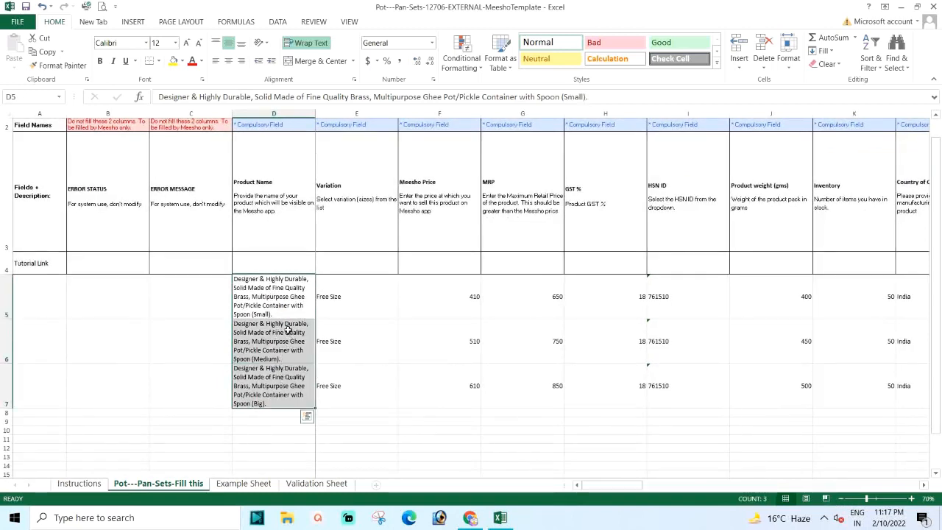
pyautogui.click(271, 293)
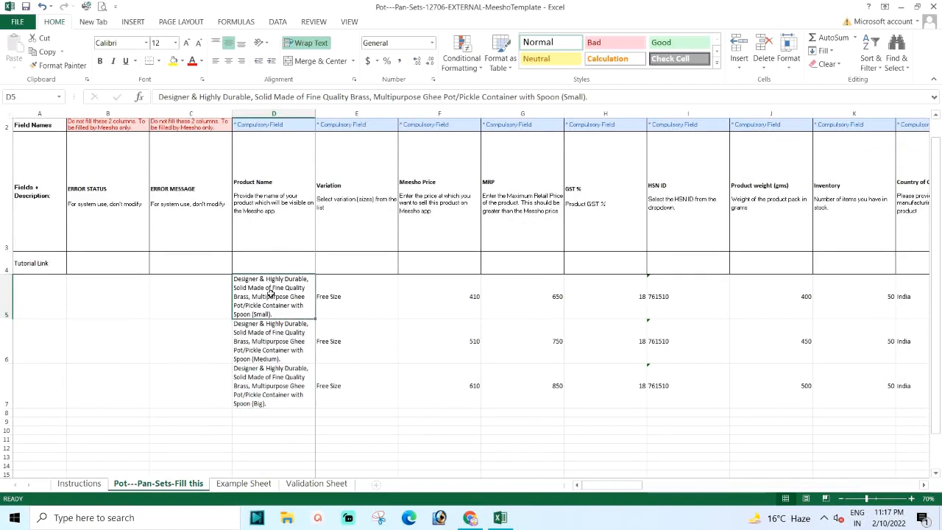
pyautogui.click(276, 340)
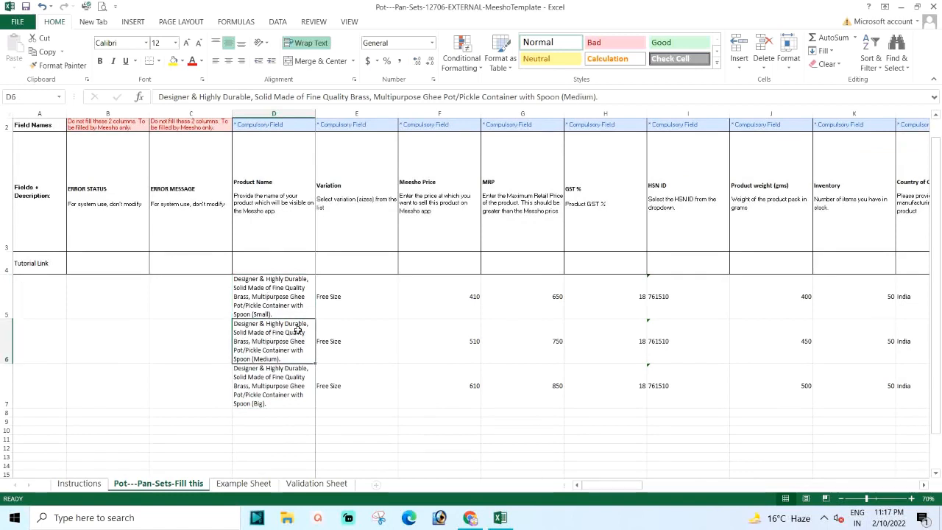
# Check the Variation options for the small ghee pot and the Meesho Price entries of all three products
pyautogui.click(356, 299)
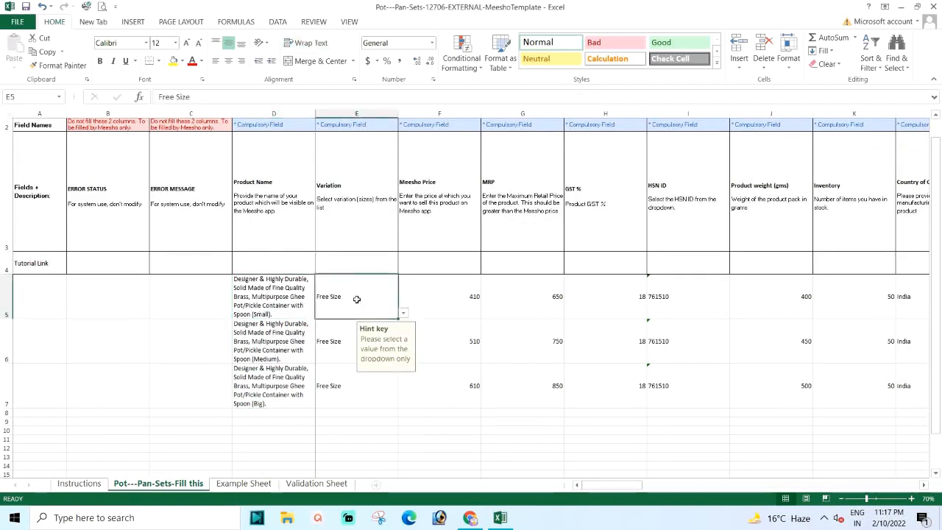
pyautogui.click(403, 313)
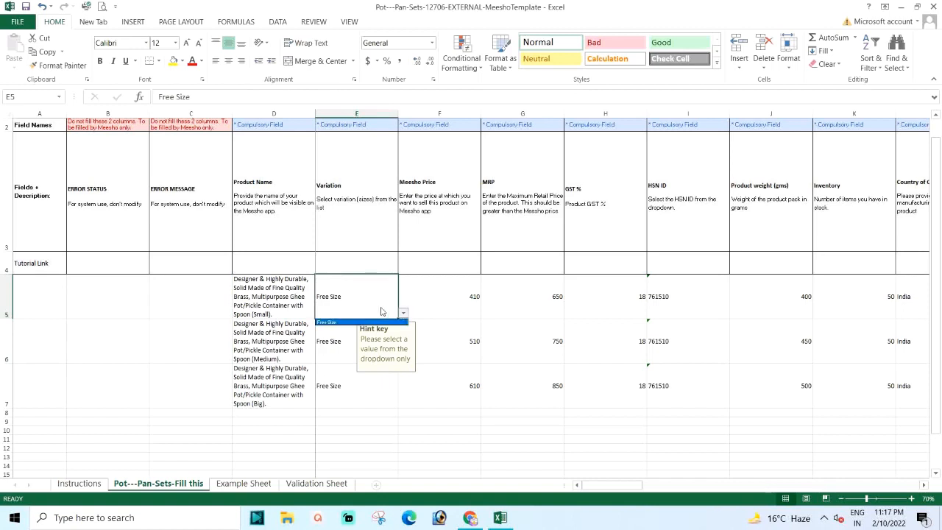
pyautogui.click(339, 305)
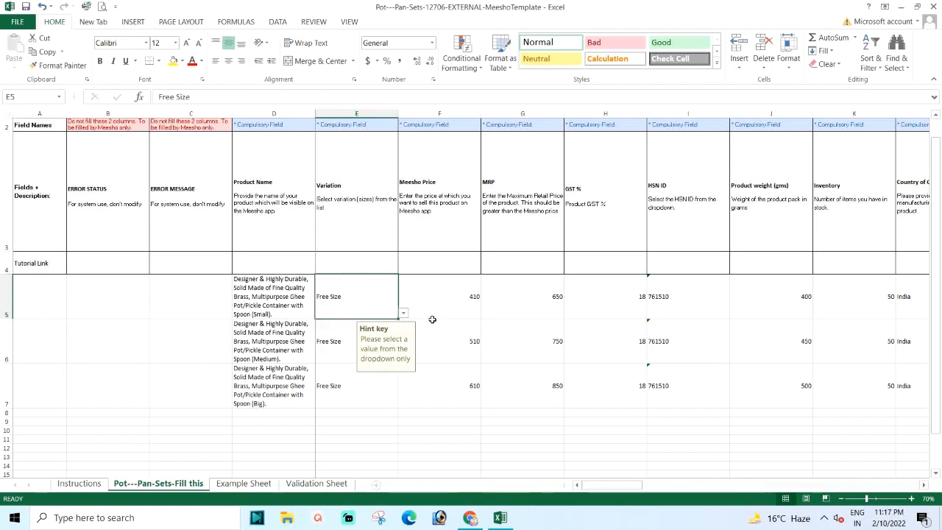
pyautogui.click(427, 195)
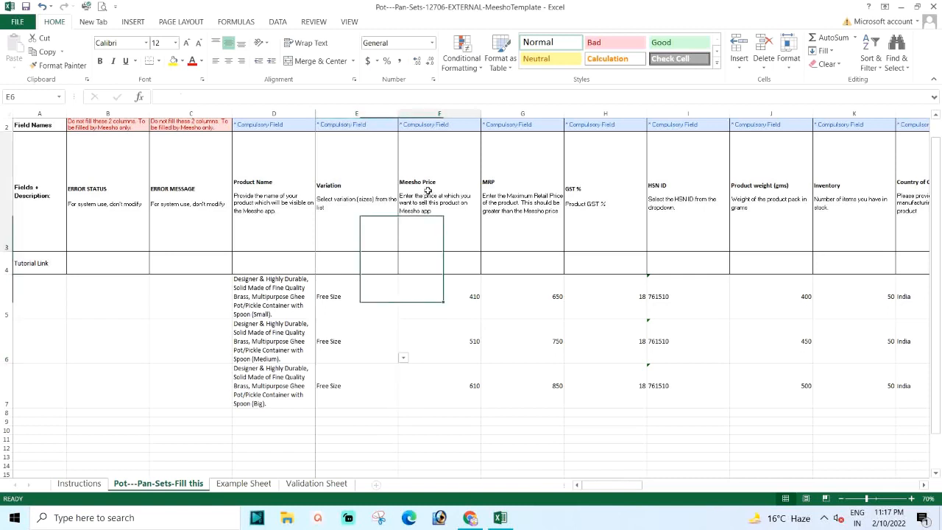
pyautogui.moveTo(446, 285); pyautogui.dragTo(442, 390)
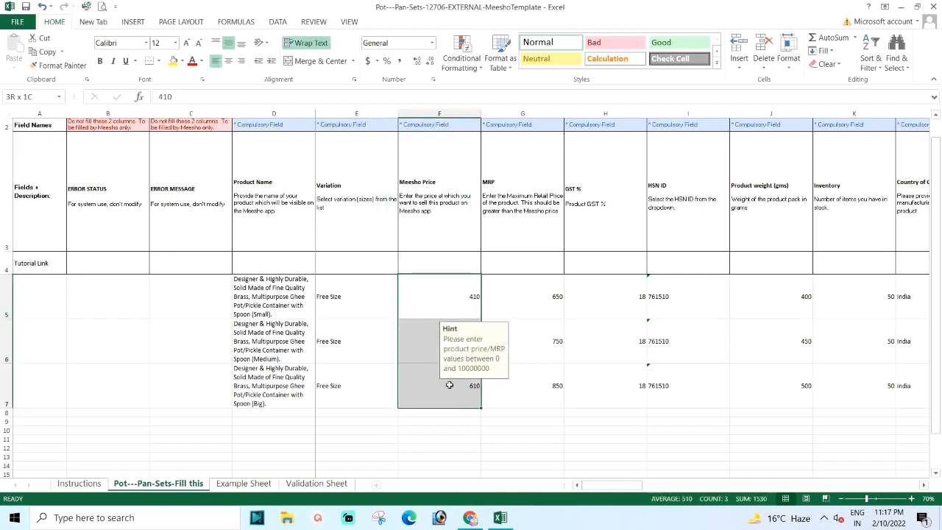
# Check the MRP, GST % and HSN ID entries of the ghee pot products
pyautogui.click(528, 296)
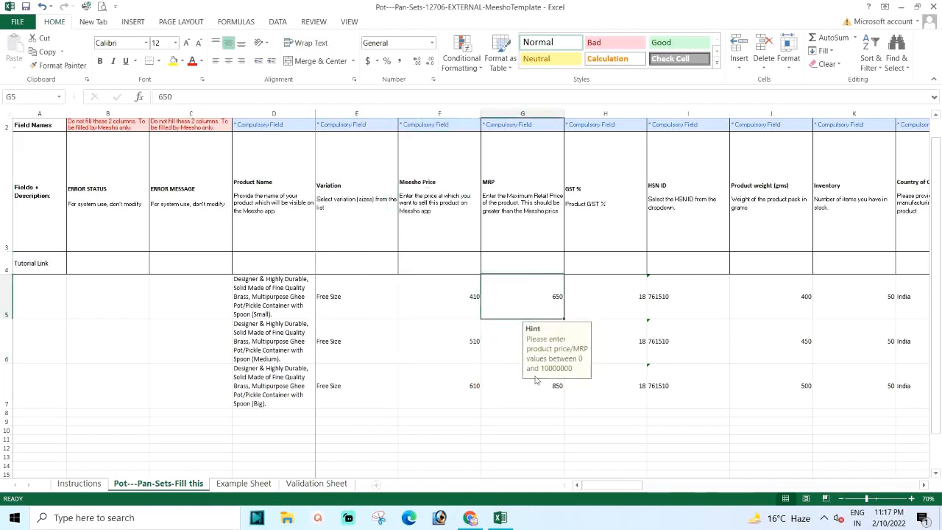
pyautogui.click(501, 335)
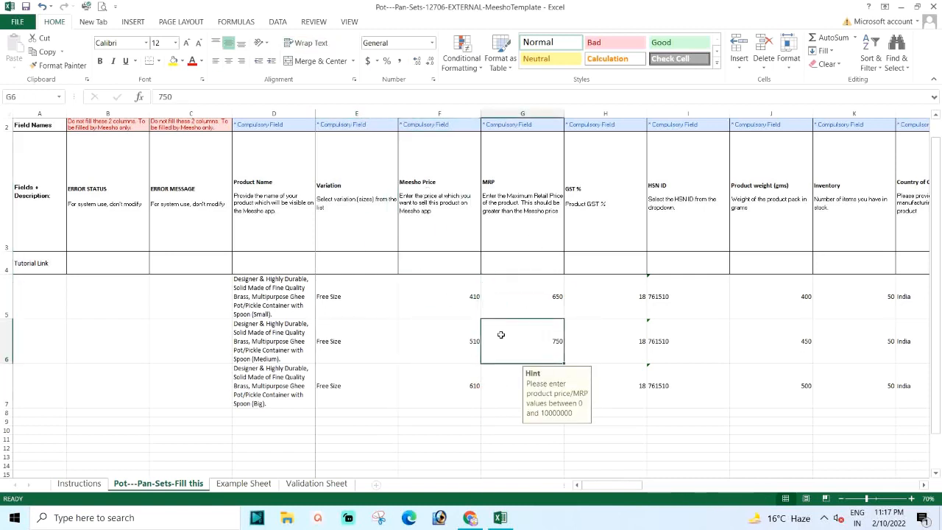
pyautogui.moveTo(621, 294); pyautogui.dragTo(618, 361)
pyautogui.click(606, 300)
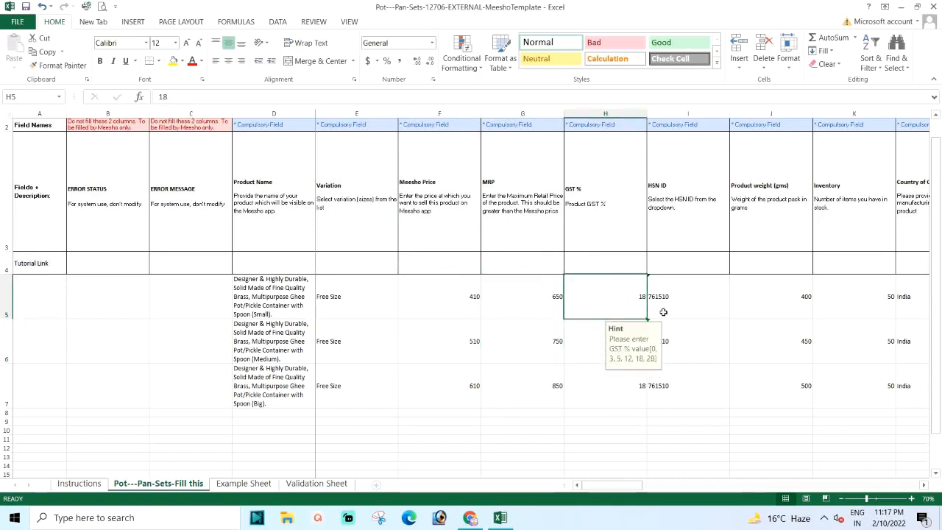
pyautogui.click(711, 307)
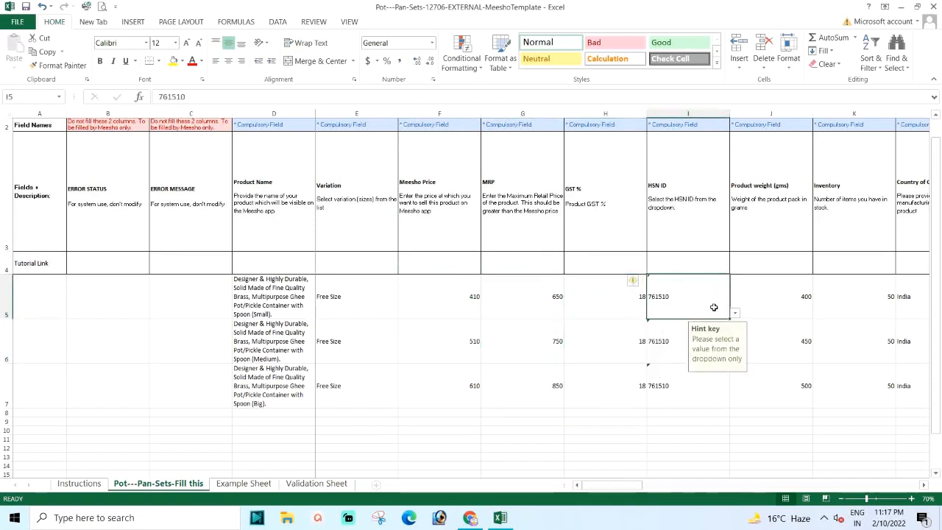
# Check the Product weight and Inventory entries for the small ghee pot
pyautogui.moveTo(622, 487); pyautogui.dragTo(641, 488)
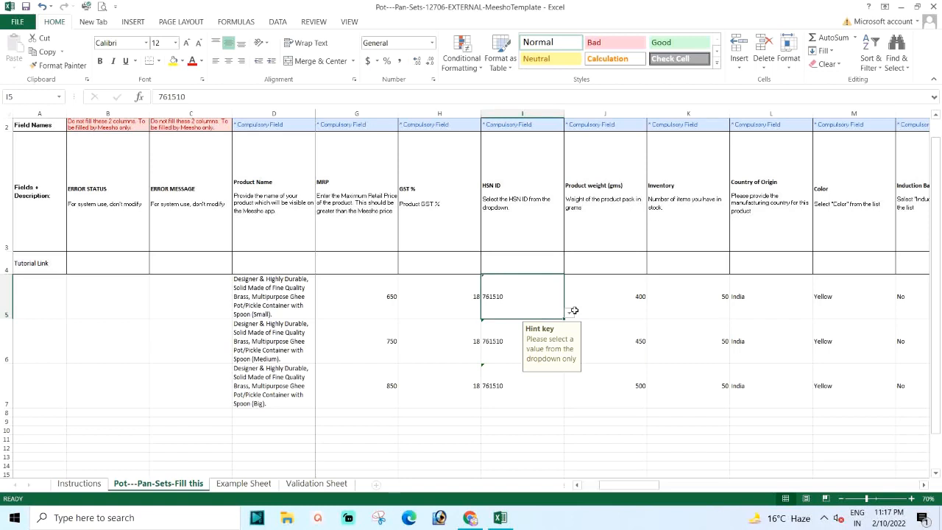
pyautogui.click(593, 300)
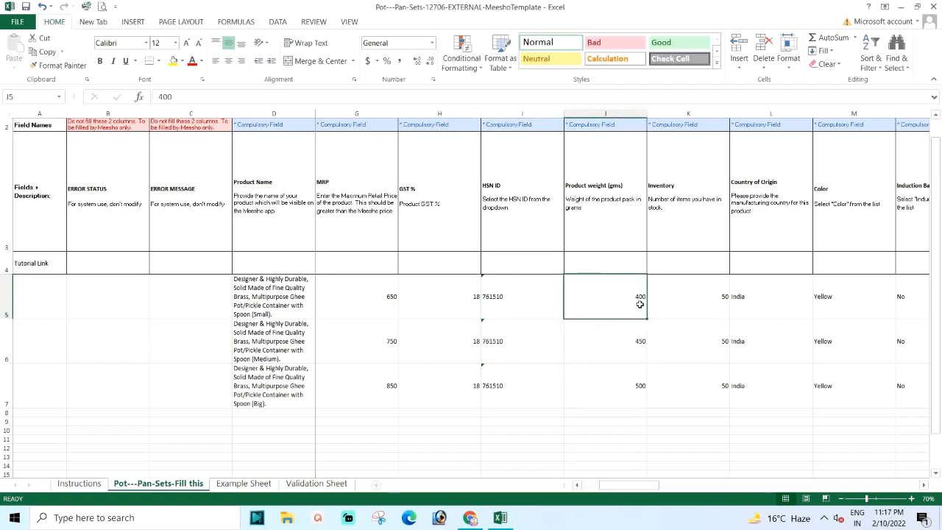
pyautogui.click(687, 297)
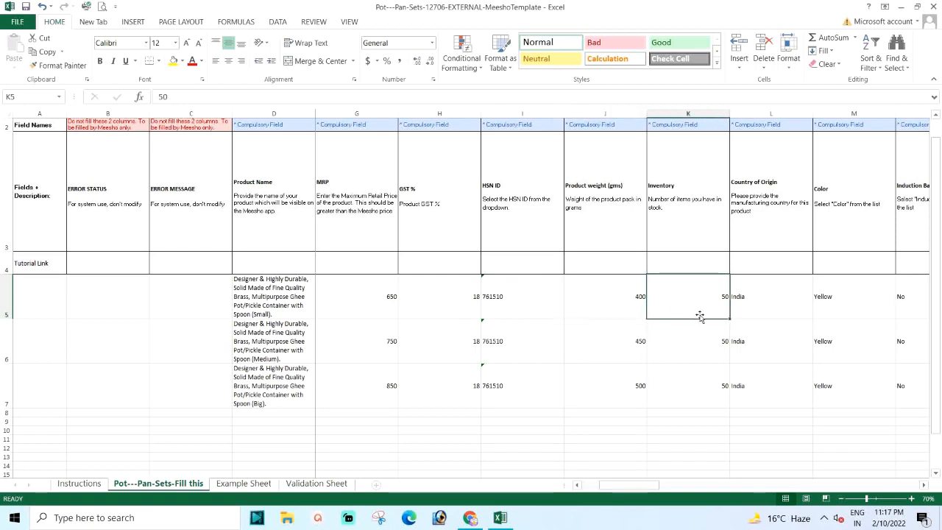
# Review the small ghee pot's entries from Country of Origin to Pack Of, including Induction Base and Material
pyautogui.moveTo(654, 490); pyautogui.dragTo(680, 484)
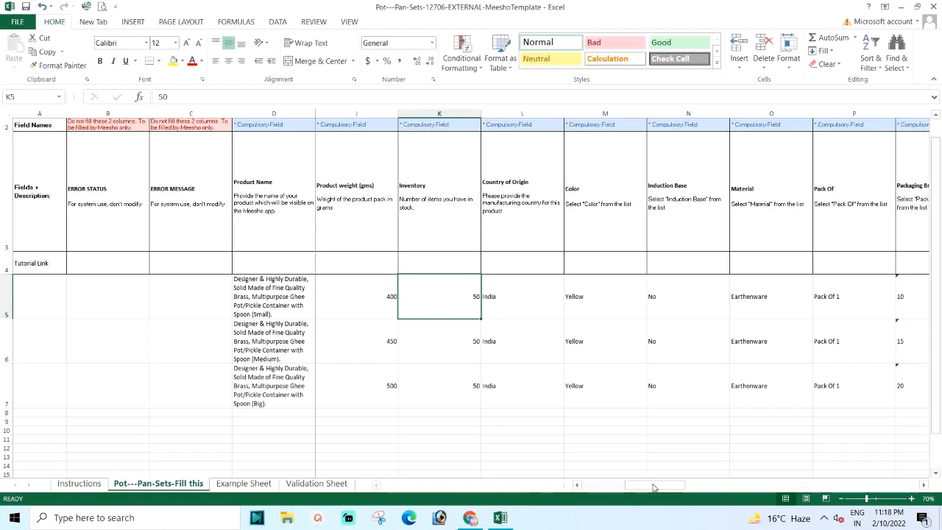
pyautogui.moveTo(652, 487); pyautogui.dragTo(663, 488)
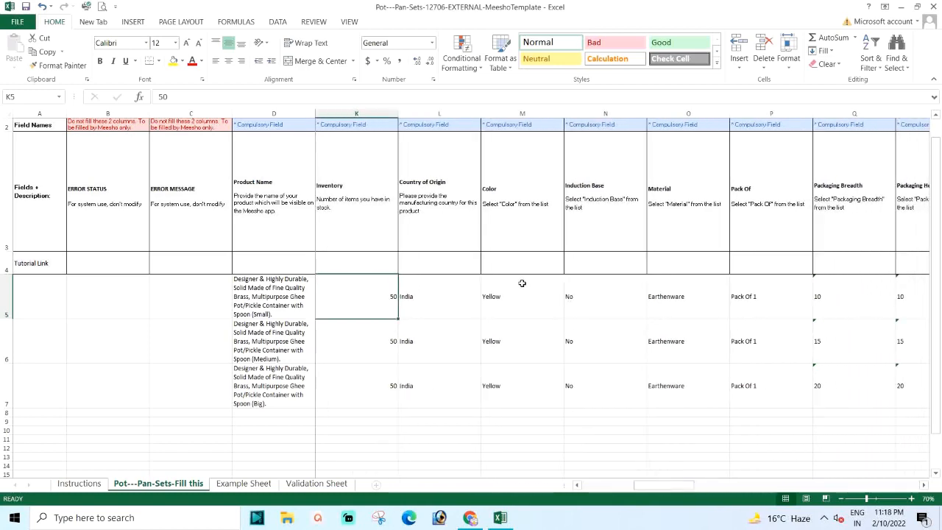
pyautogui.click(603, 290)
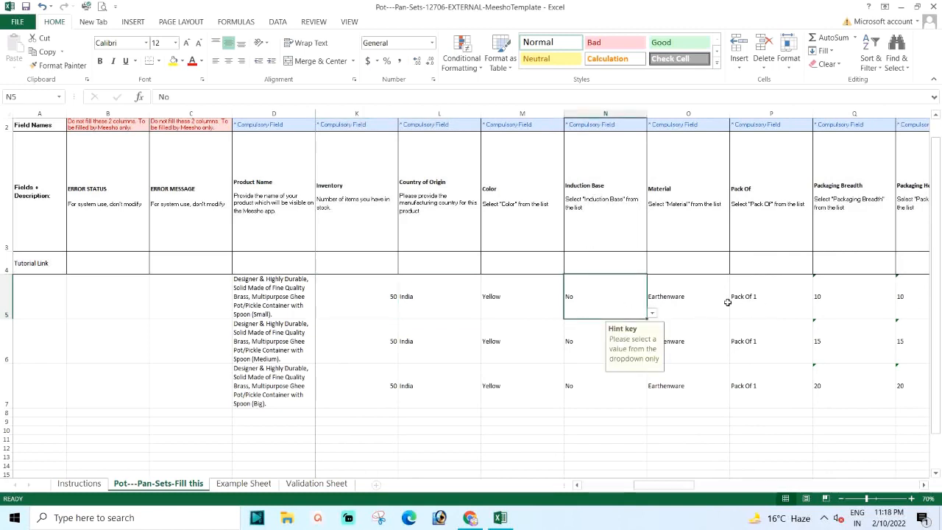
pyautogui.click(700, 298)
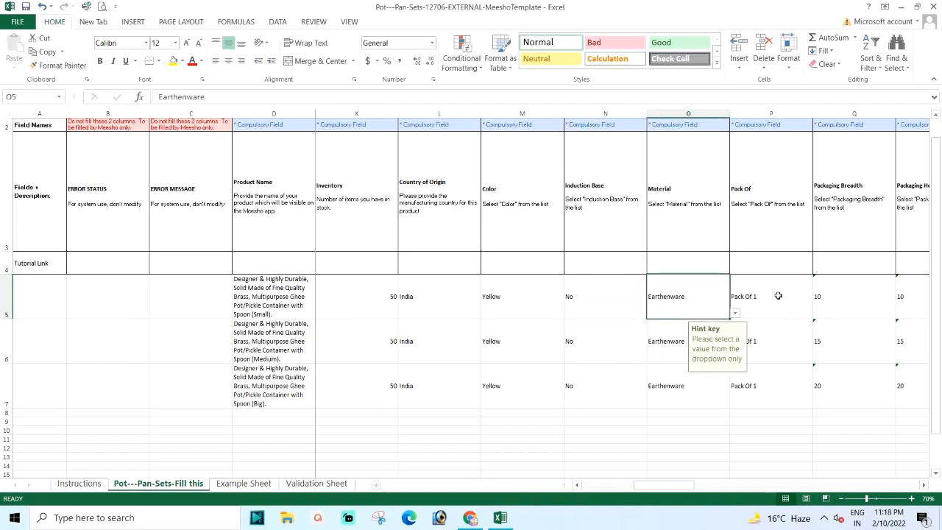
pyautogui.click(776, 296)
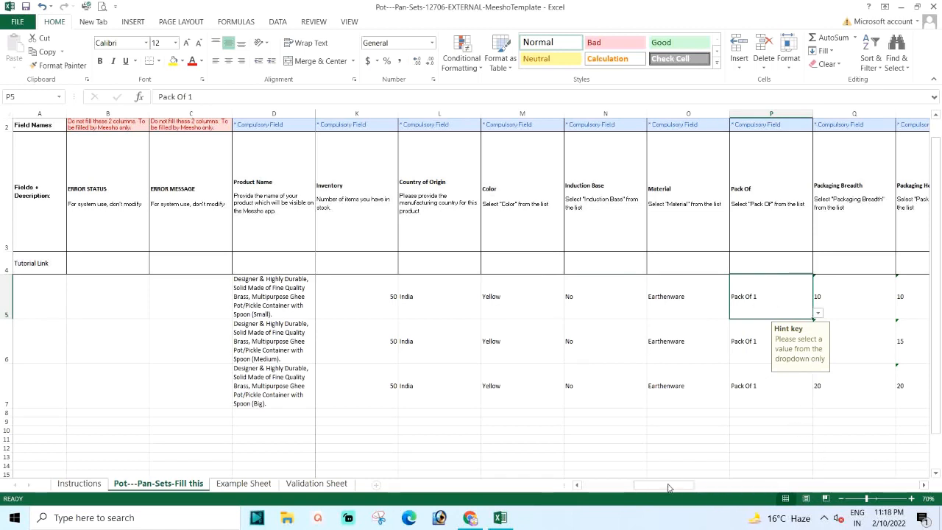
# Check the small ghee pot's packaging dimensions and unit, and view the available Packaging Length options
pyautogui.moveTo(669, 487); pyautogui.dragTo(705, 482)
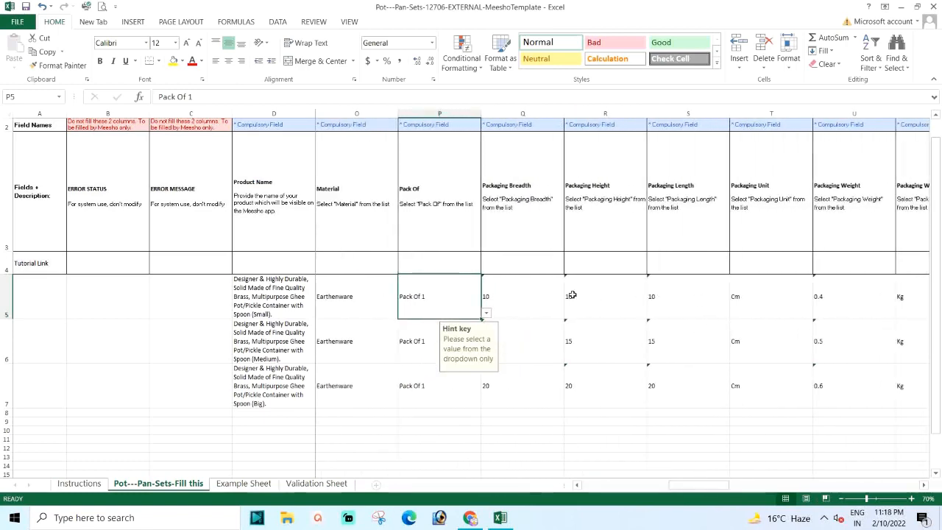
pyautogui.click(540, 293)
pyautogui.click(664, 304)
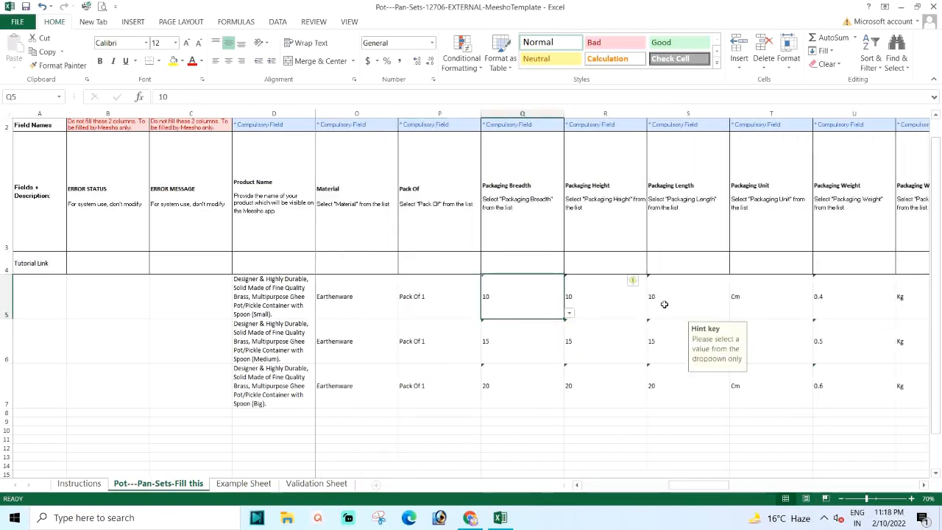
pyautogui.click(735, 315)
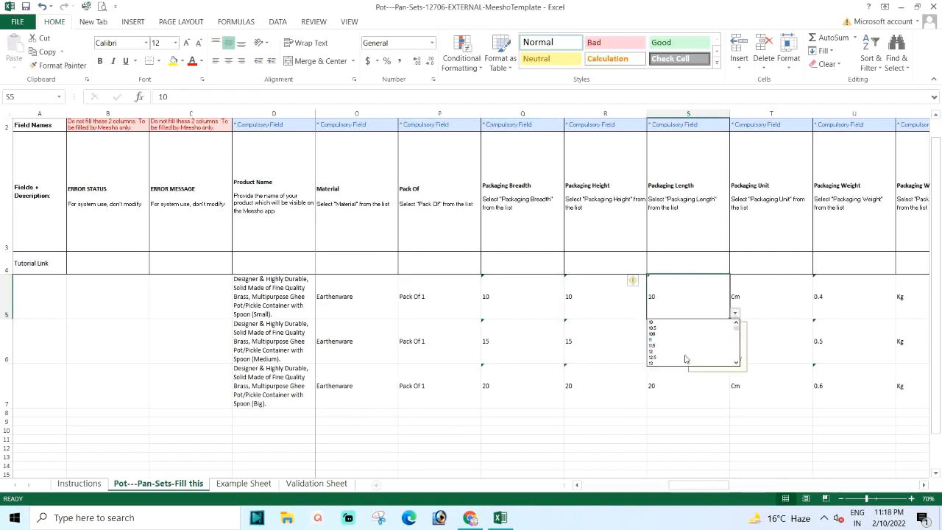
pyautogui.click(763, 288)
pyautogui.click(765, 289)
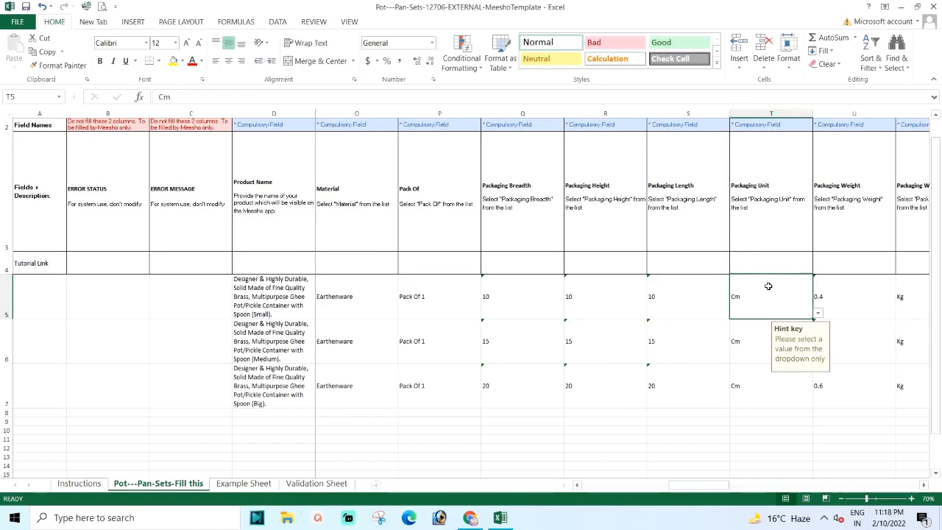
# Check the Packaging Weight and Packaging Weight unit entries for the small ghee pot, and look through the weight options
pyautogui.moveTo(710, 485); pyautogui.dragTo(736, 485)
pyautogui.click(596, 283)
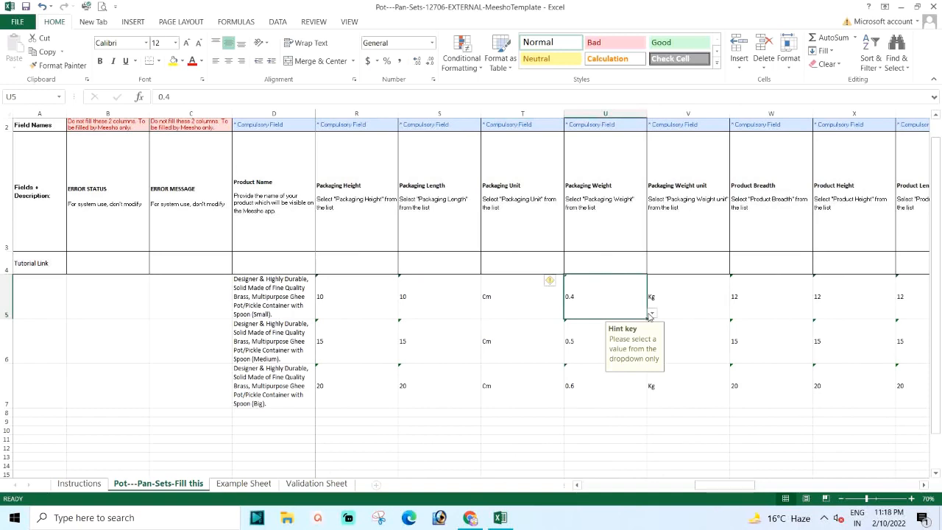
pyautogui.click(652, 314)
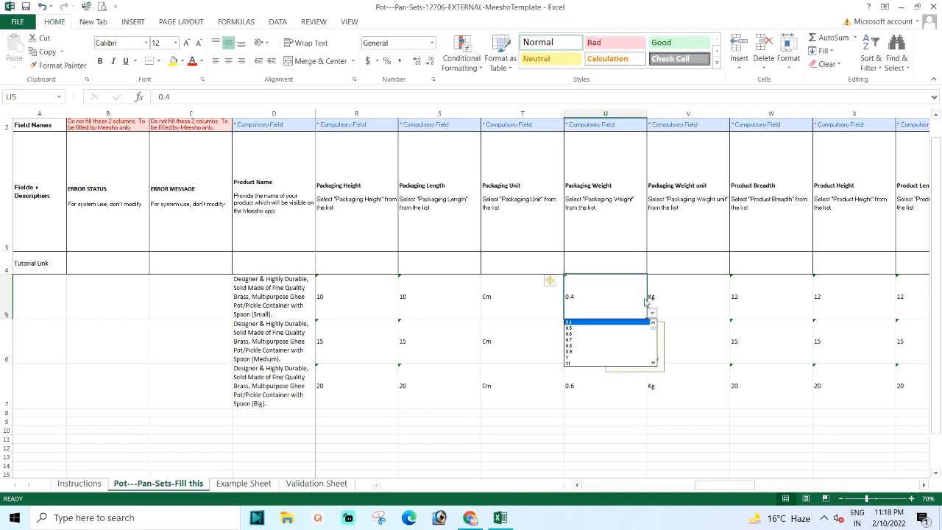
pyautogui.click(645, 302)
pyautogui.click(680, 293)
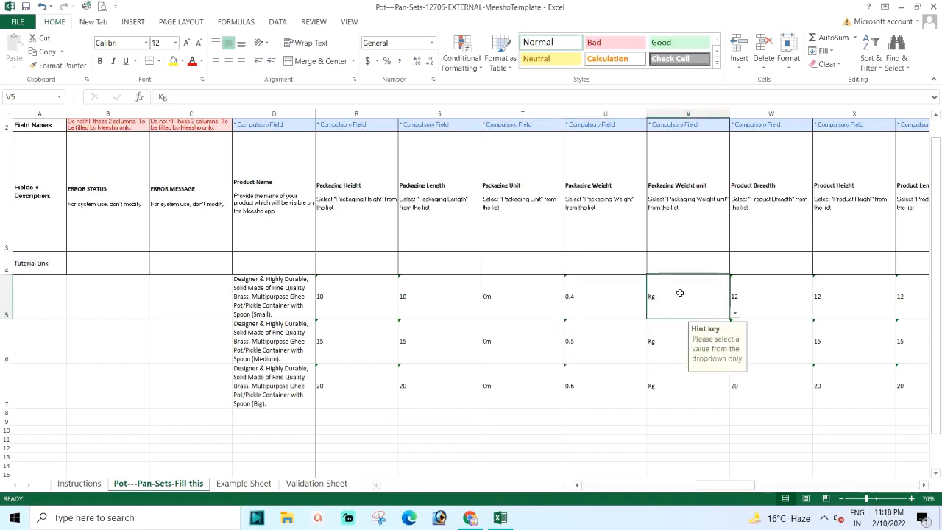
pyautogui.click(734, 314)
pyautogui.click(734, 315)
# Check the Product Breadth, Product Height and Product Length entries for the small ghee pot
pyautogui.click(759, 302)
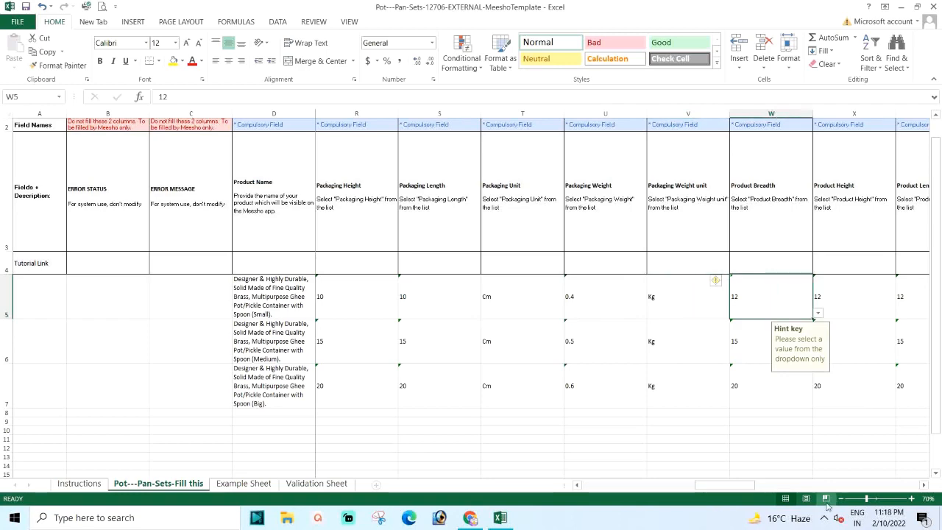
pyautogui.moveTo(742, 486); pyautogui.dragTo(771, 484)
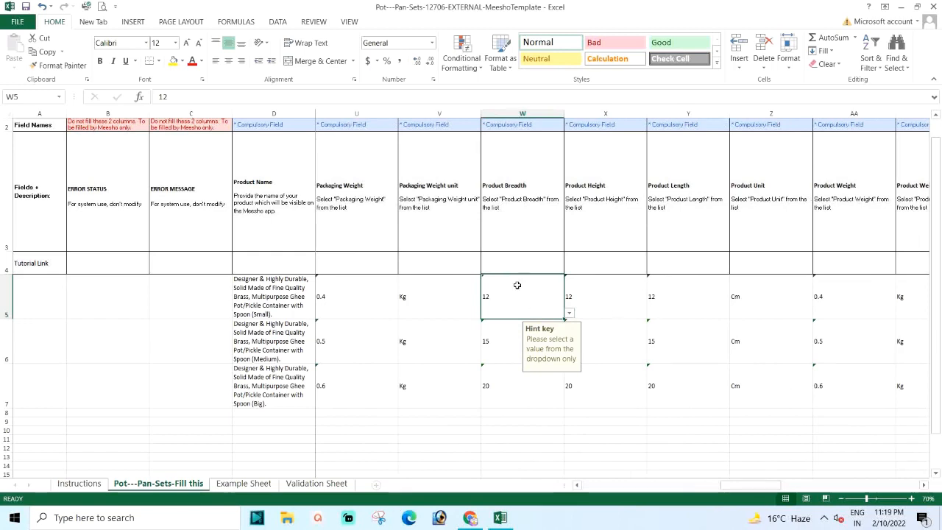
pyautogui.click(621, 298)
pyautogui.click(717, 299)
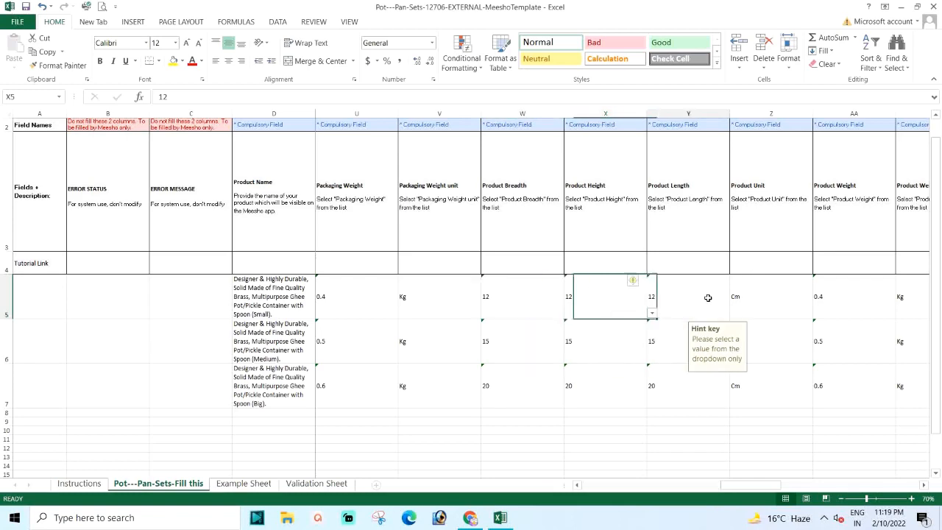
# Check the small ghee pot's Product Weight and view the available Shape options without changing the selection
pyautogui.moveTo(755, 490); pyautogui.dragTo(781, 483)
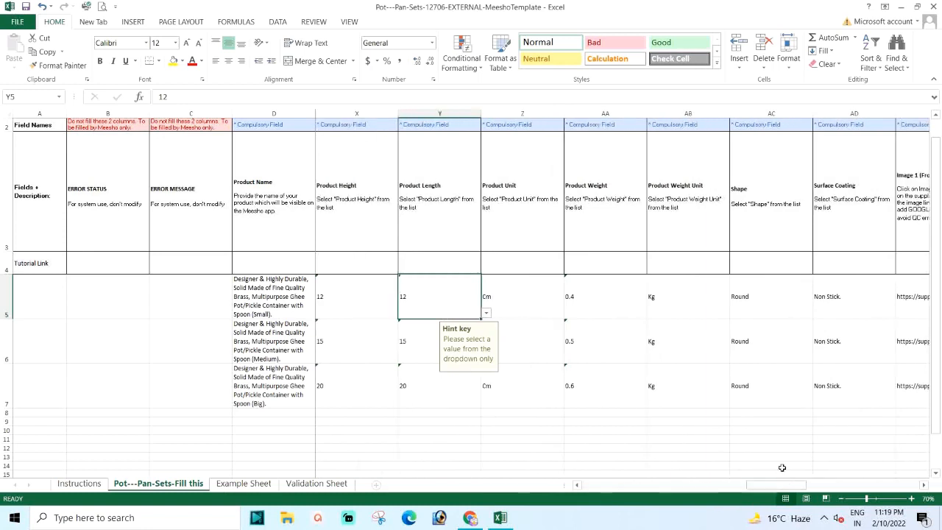
pyautogui.click(584, 297)
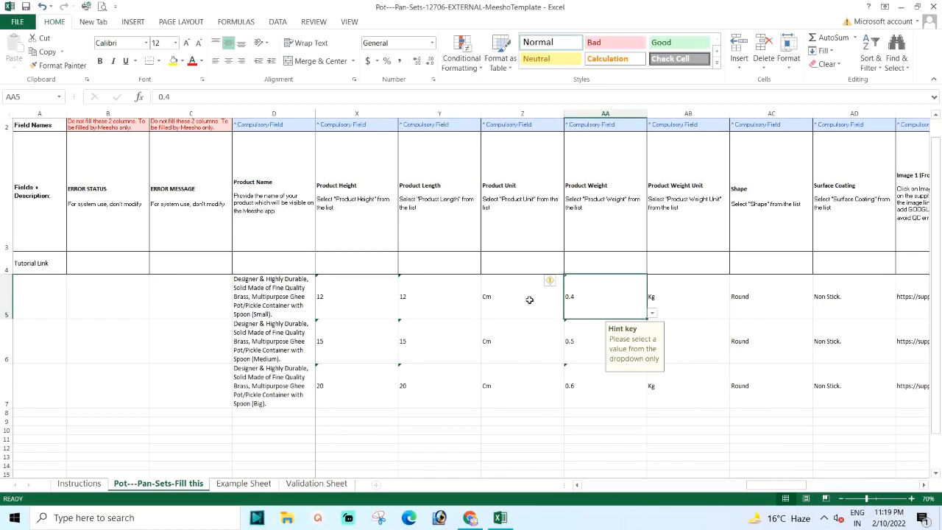
pyautogui.click(748, 311)
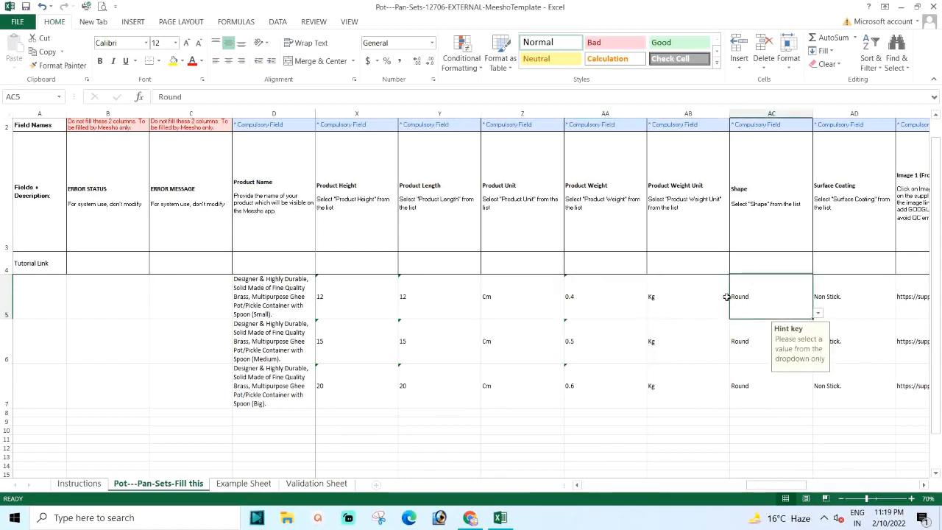
pyautogui.click(818, 313)
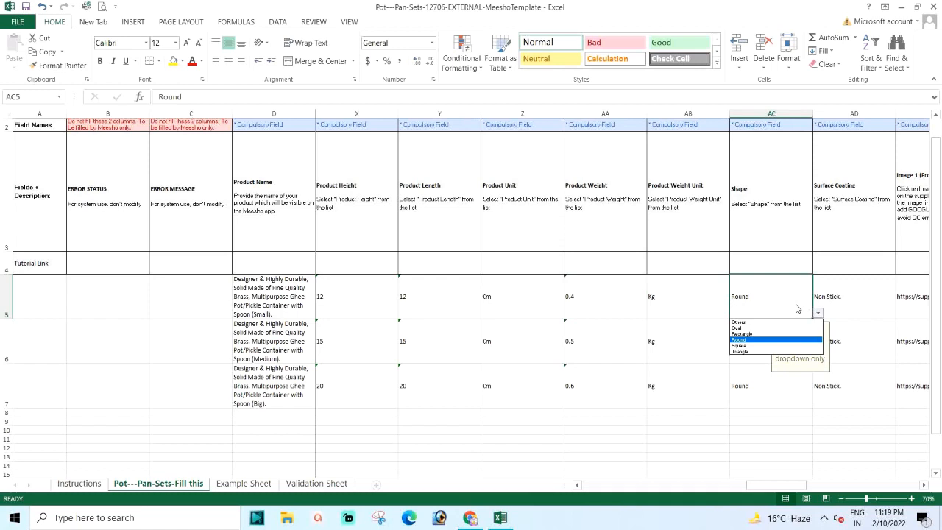
pyautogui.press('Escape')
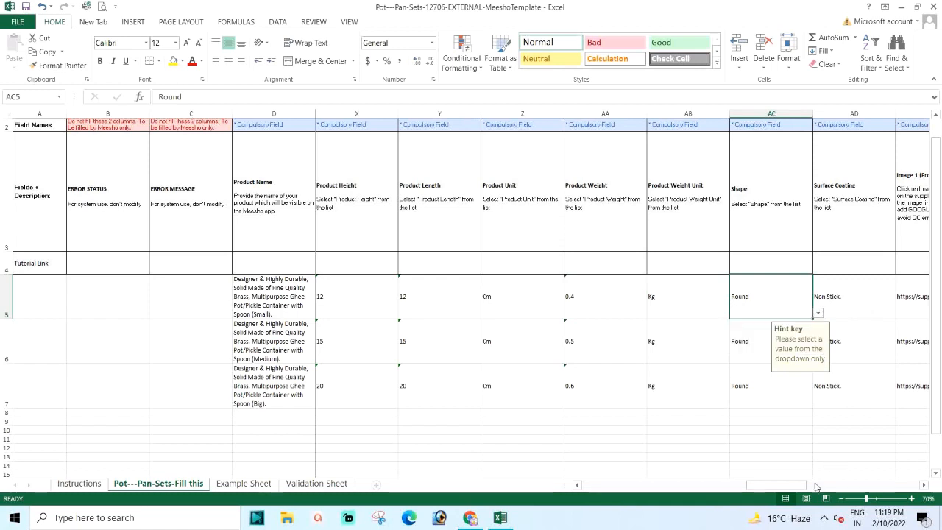
# Inspect the Image 1 (Front) link entered for the small ghee pot
pyautogui.hscroll(5, 815, 487)
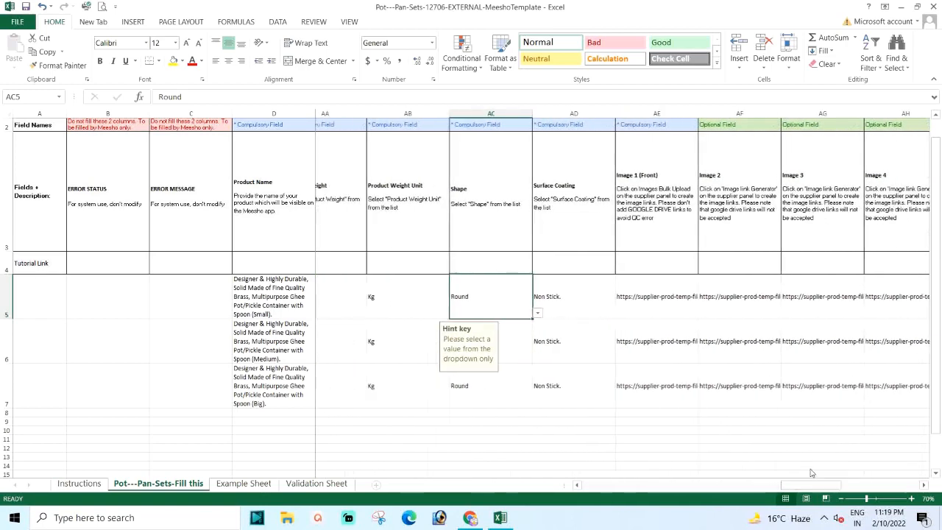
pyautogui.hscroll(2, 811, 473)
pyautogui.click(589, 300)
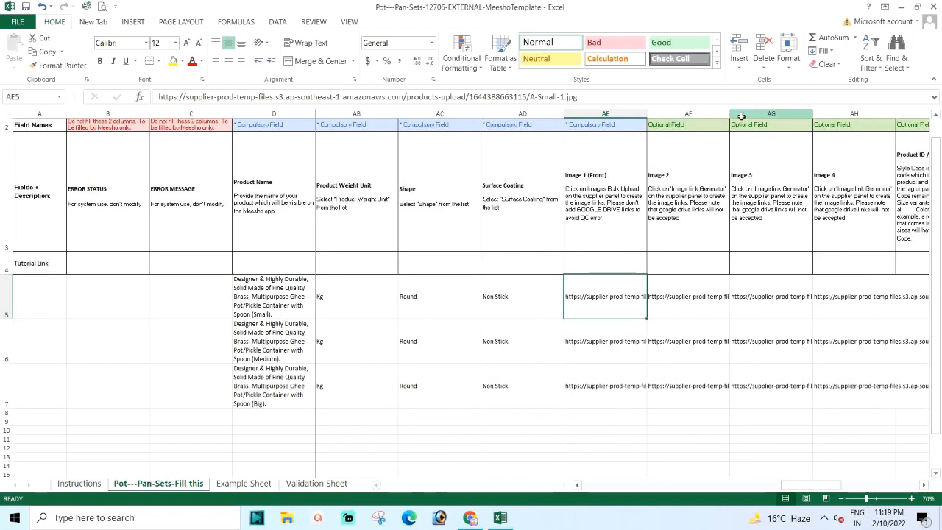
# Minimize the template, switch to Chrome and duplicate the Meesho Supplier Panel tab
pyautogui.click(900, 7)
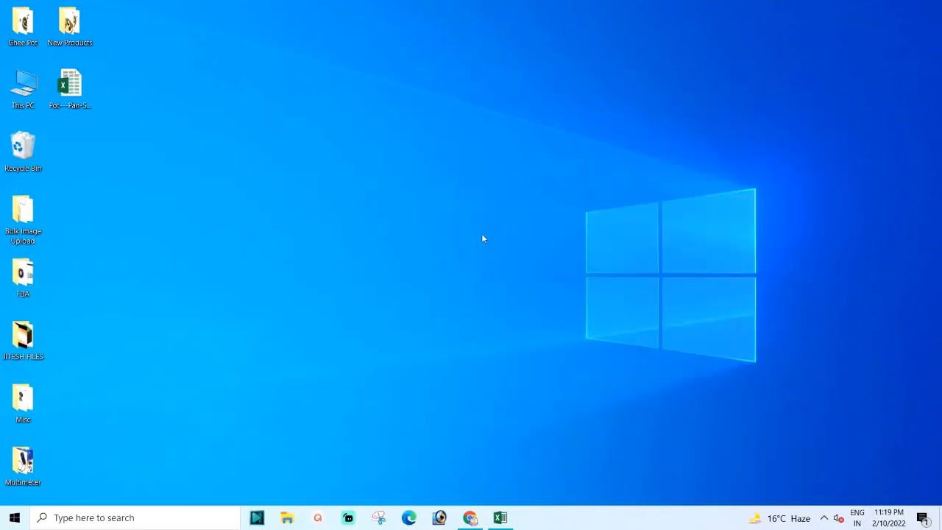
pyautogui.click(469, 518)
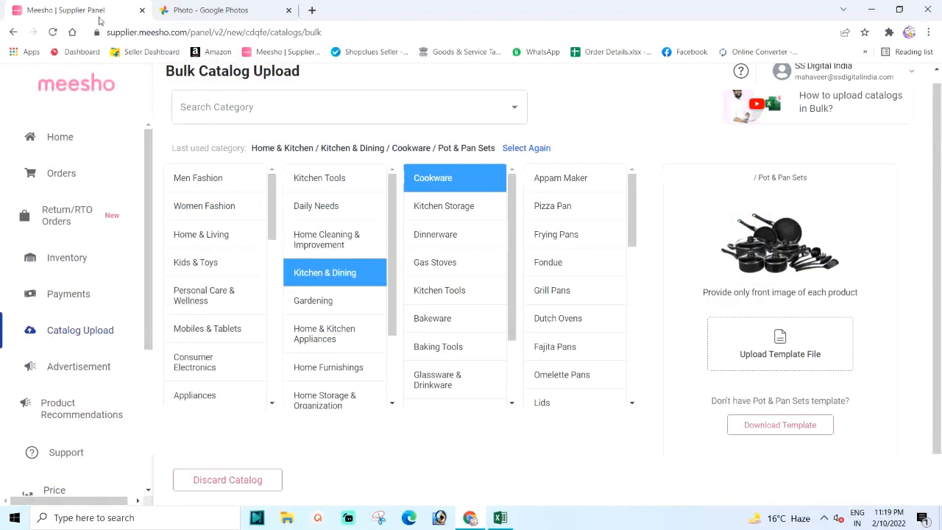
pyautogui.rightClick(89, 12)
pyautogui.click(124, 97)
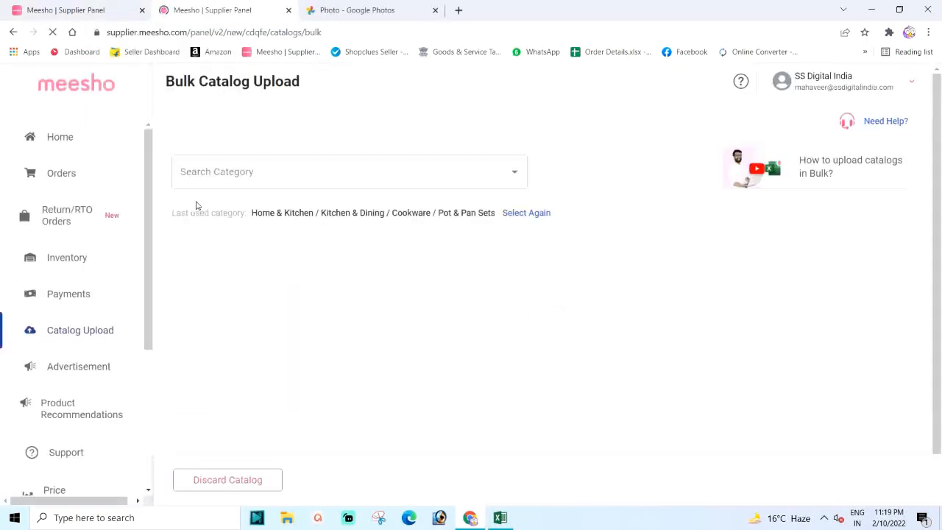
# Go to Images Bulk Upload and open the Ghee Pot folder on the Desktop for selecting images
pyautogui.scroll(-1, 44, 292)
pyautogui.scroll(-2, 65, 287)
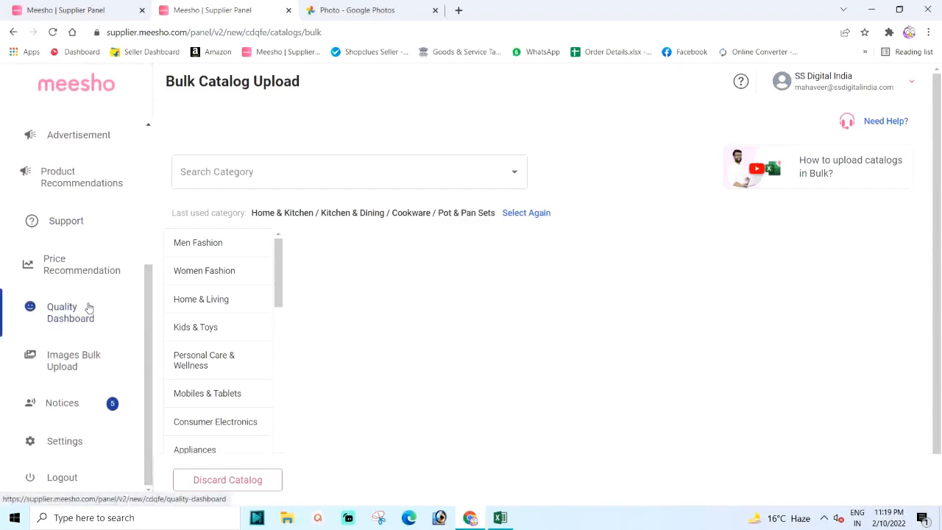
pyautogui.click(62, 366)
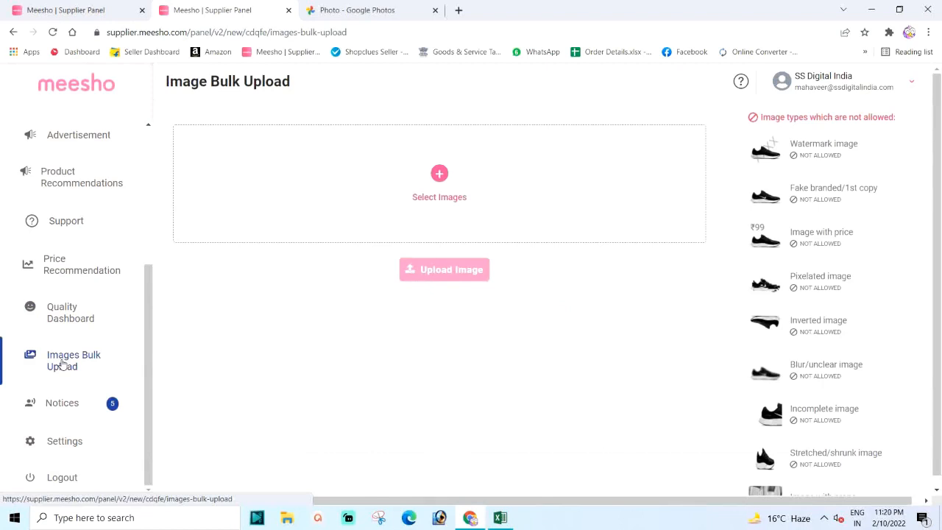
pyautogui.click(440, 175)
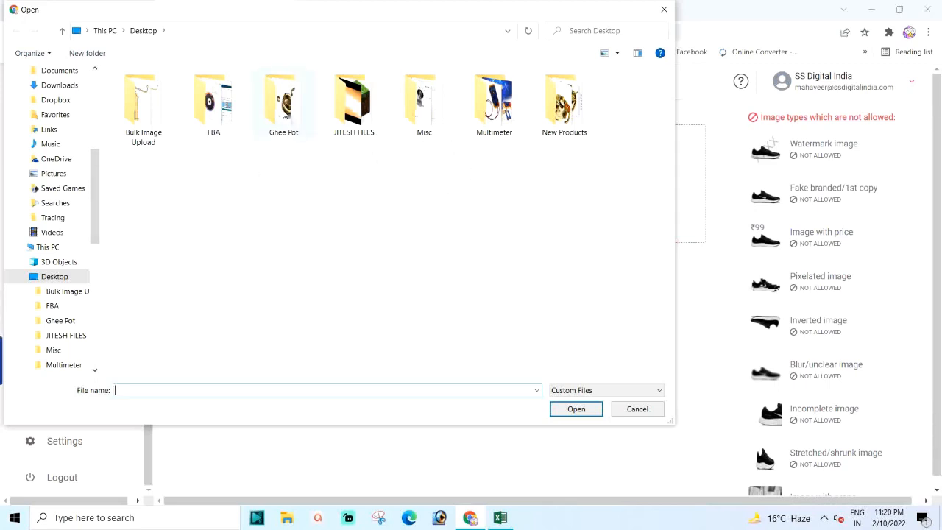
pyautogui.doubleClick(284, 110)
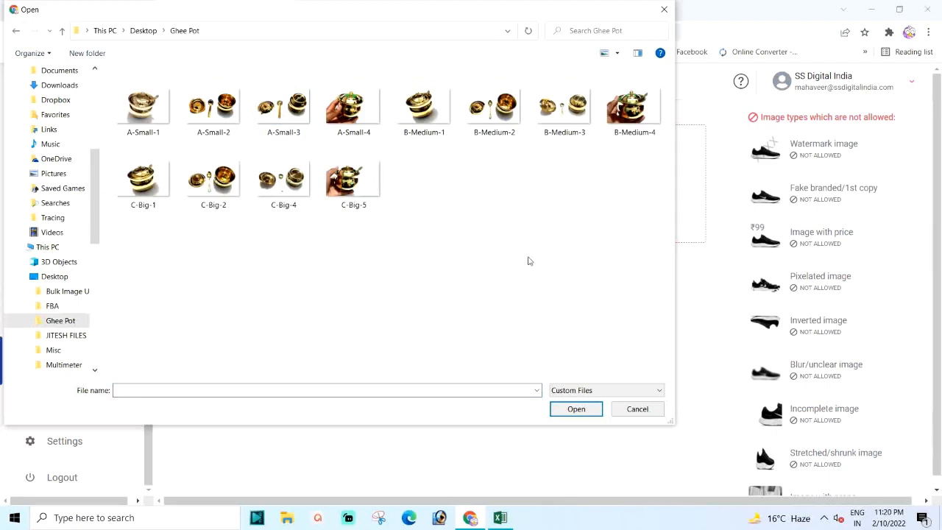
pyautogui.moveTo(644, 288); pyautogui.dragTo(118, 73)
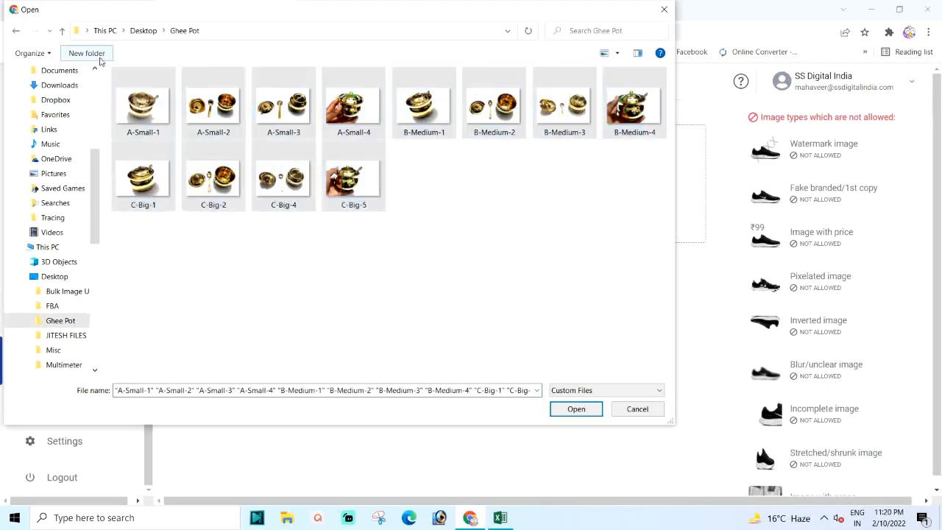
pyautogui.click(86, 53)
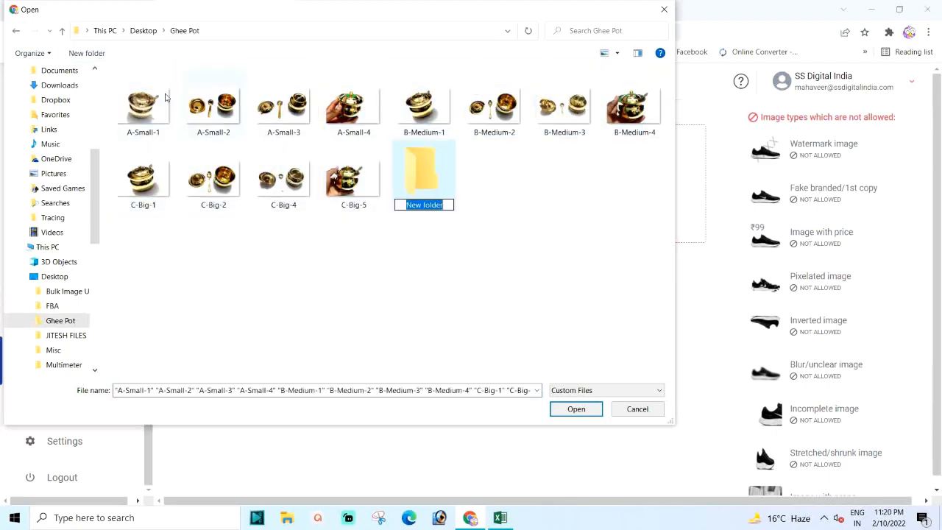
pyautogui.click(450, 245)
pyautogui.rightClick(414, 173)
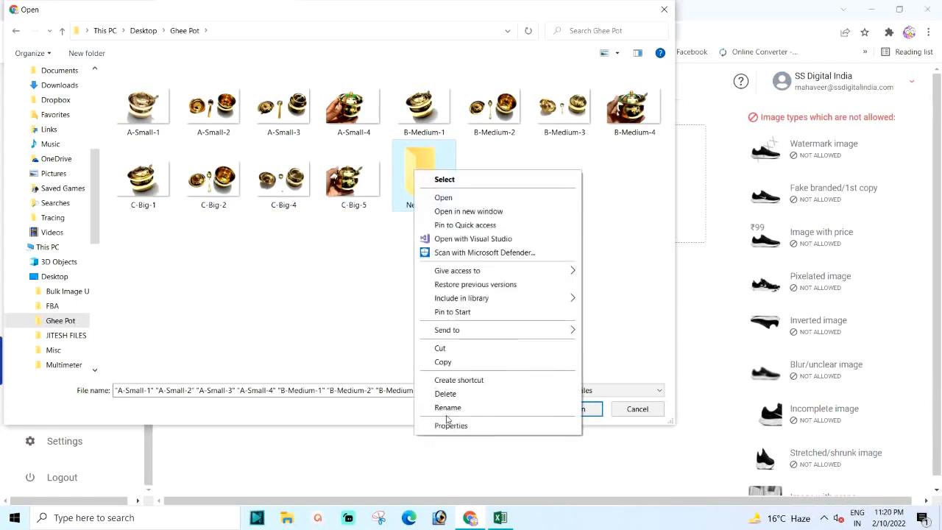
pyautogui.press('Escape')
pyautogui.press('Delete')
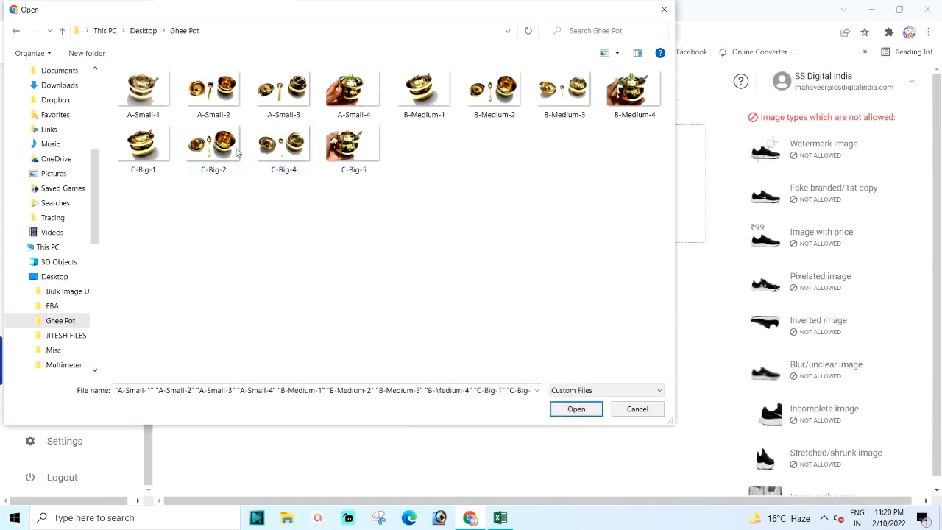
# Select all the ghee pot images from A-Small-1 to C-Big-5 and upload them to generate their links
pyautogui.click(163, 100)
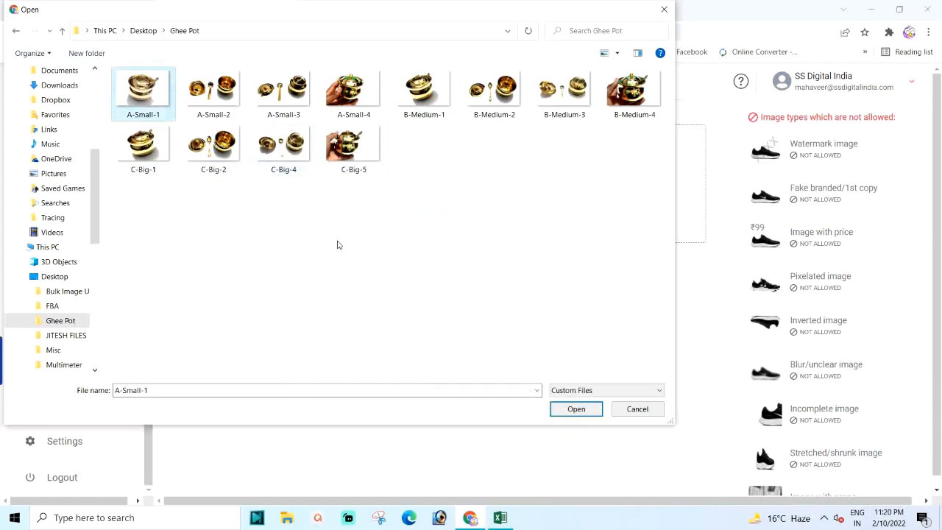
pyautogui.moveTo(630, 205); pyautogui.dragTo(71, 59)
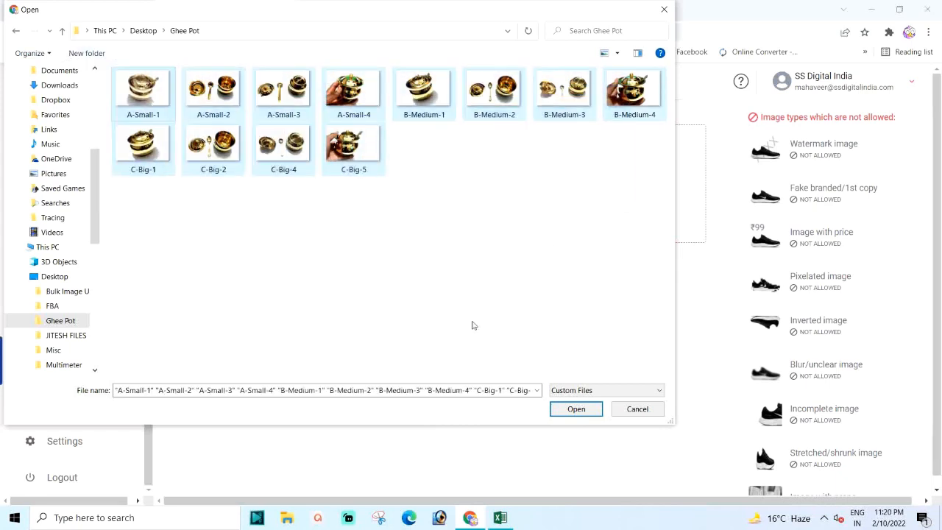
pyautogui.click(568, 410)
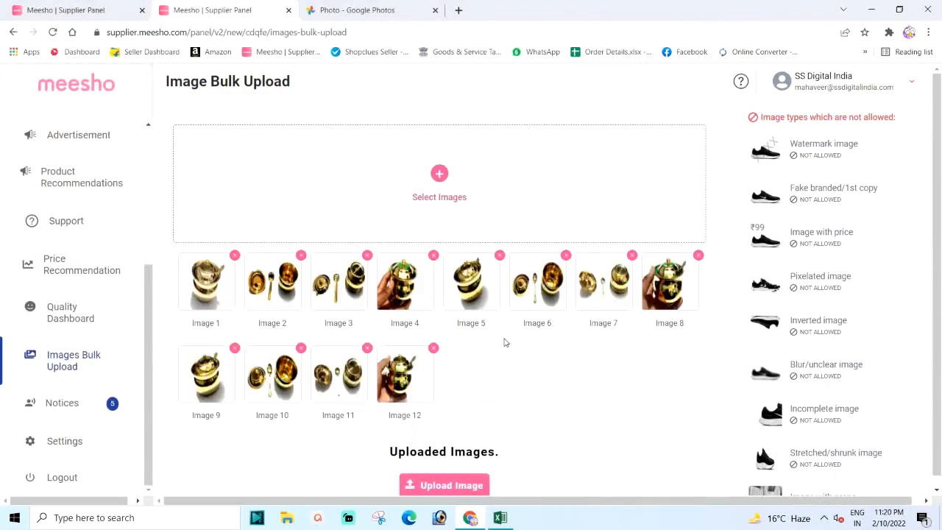
pyautogui.scroll(-1, 504, 340)
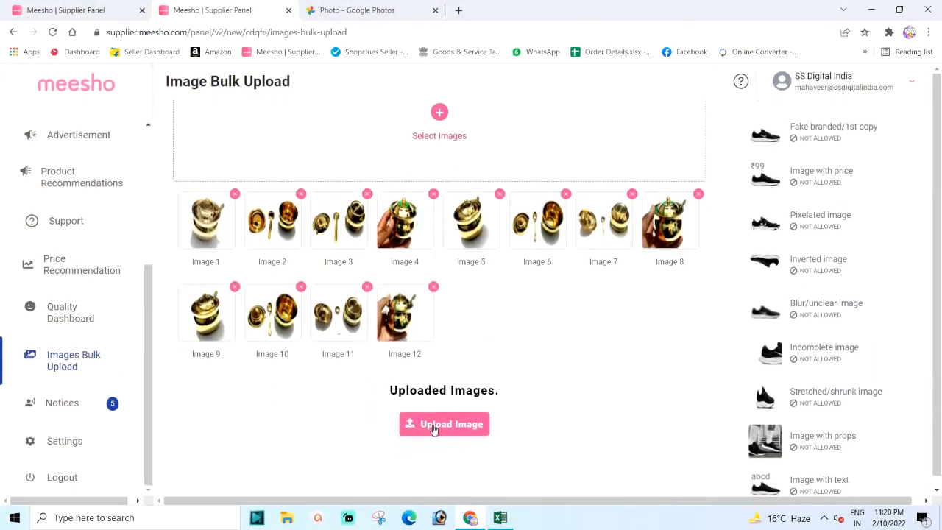
pyautogui.click(433, 426)
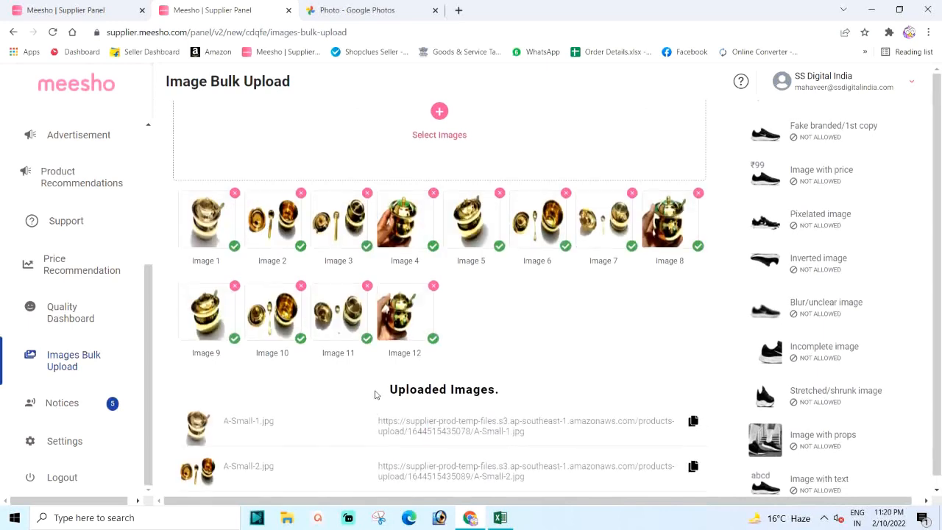
# Copy the generated A-Small-1.jpg link and replace the small ghee pot's Image 1 (Front) link with it in the Excel template
pyautogui.scroll(-2, 382, 388)
pyautogui.scroll(-3, 390, 332)
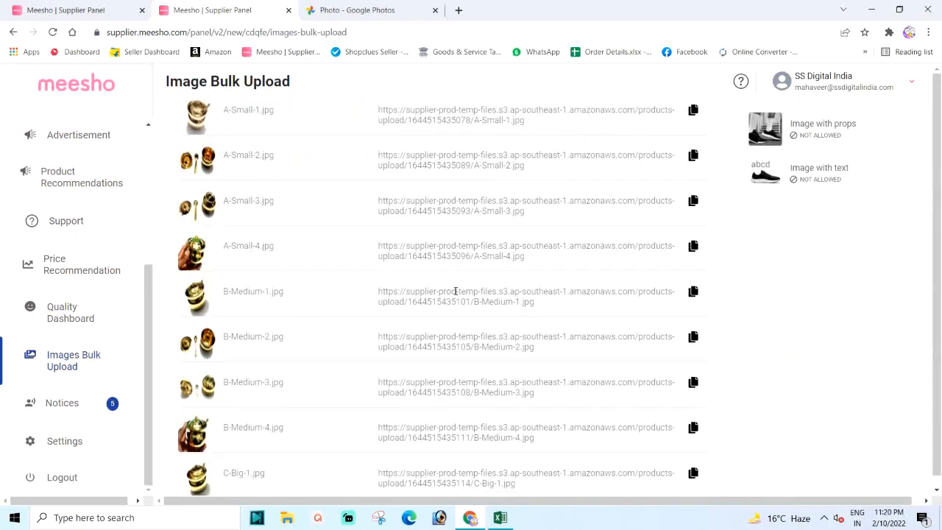
pyautogui.scroll(-1, 455, 290)
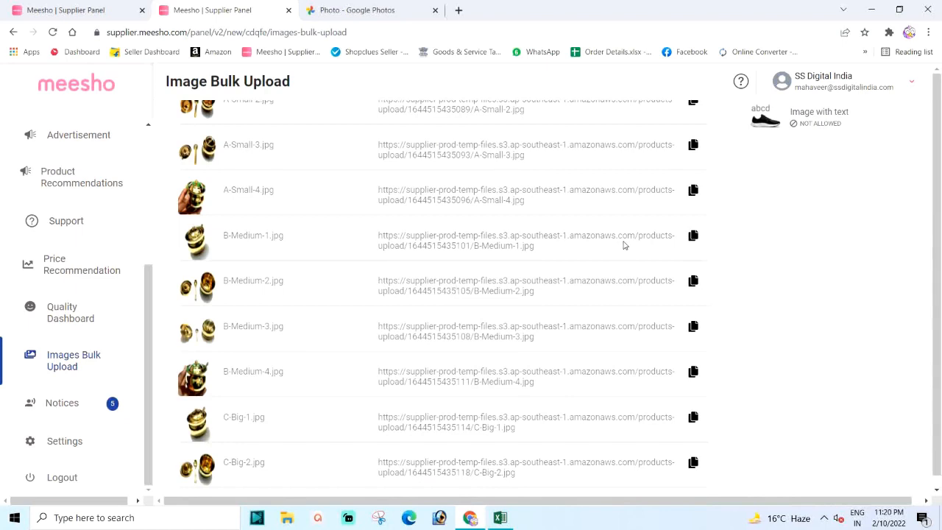
pyautogui.scroll(3, 473, 248)
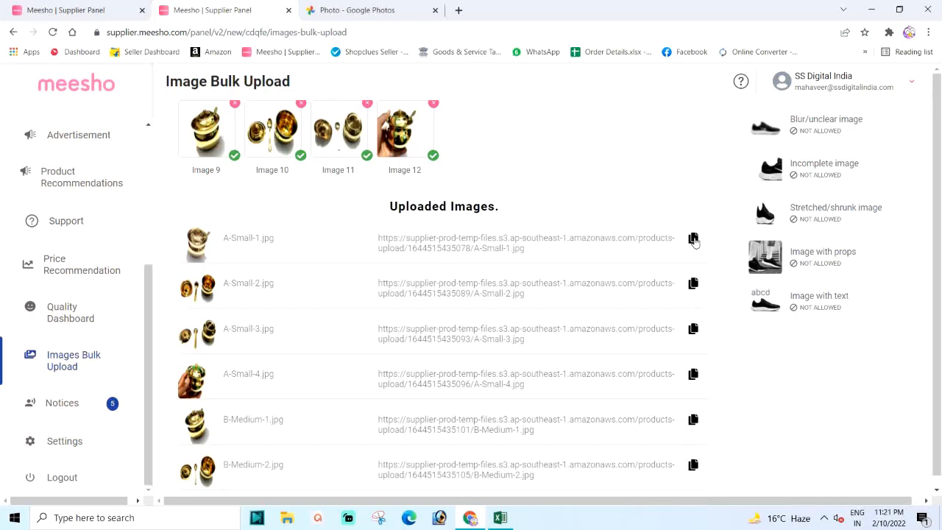
pyautogui.click(692, 240)
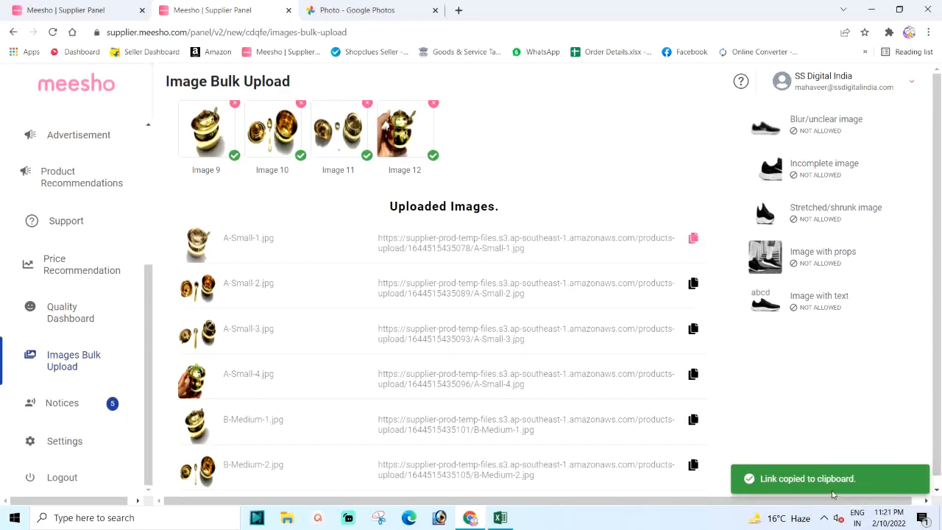
pyautogui.click(501, 518)
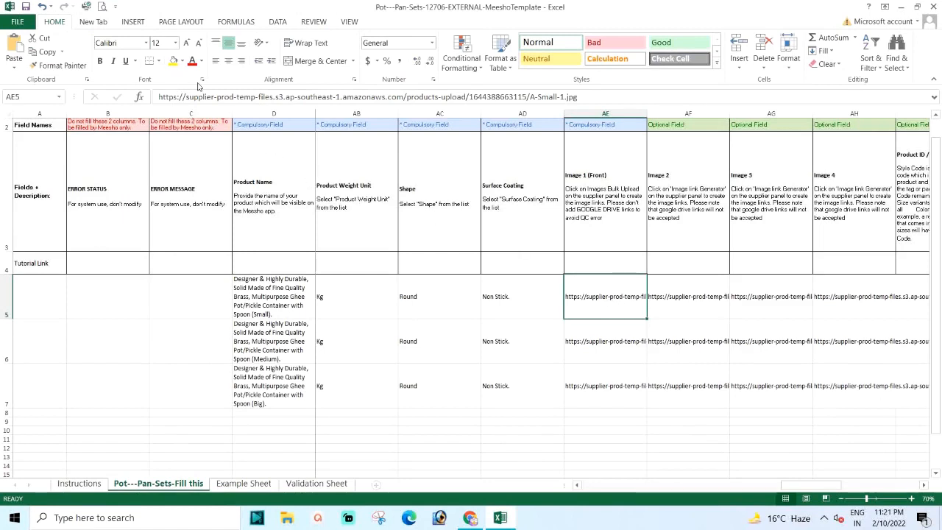
pyautogui.press('Delete')
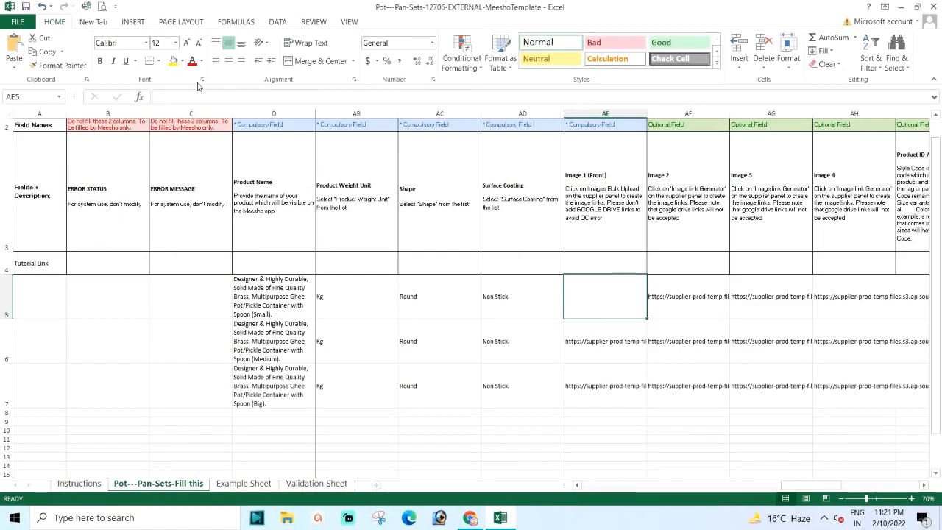
pyautogui.click(15, 47)
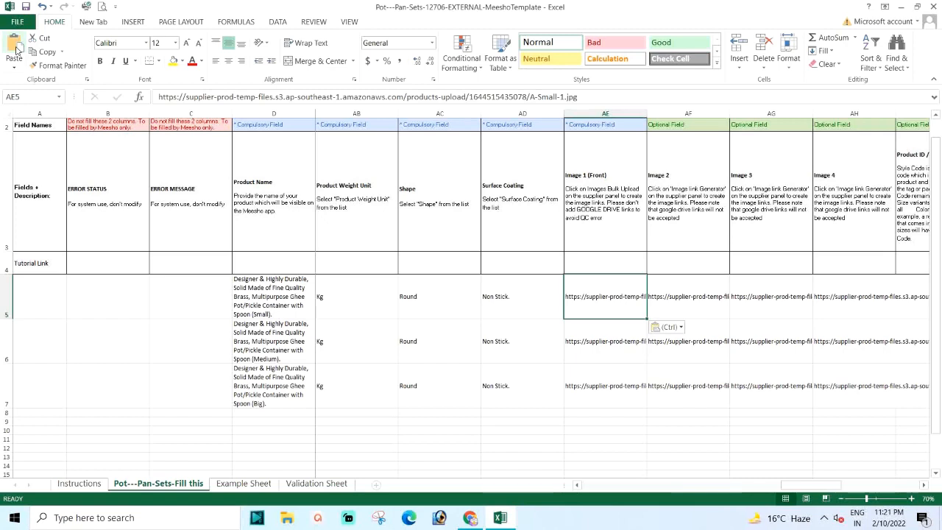
# Copy the generated A-Small-2.jpg link in Chrome and return to the Excel template at the small ghee pot's Image 2 cell
pyautogui.press('Right')
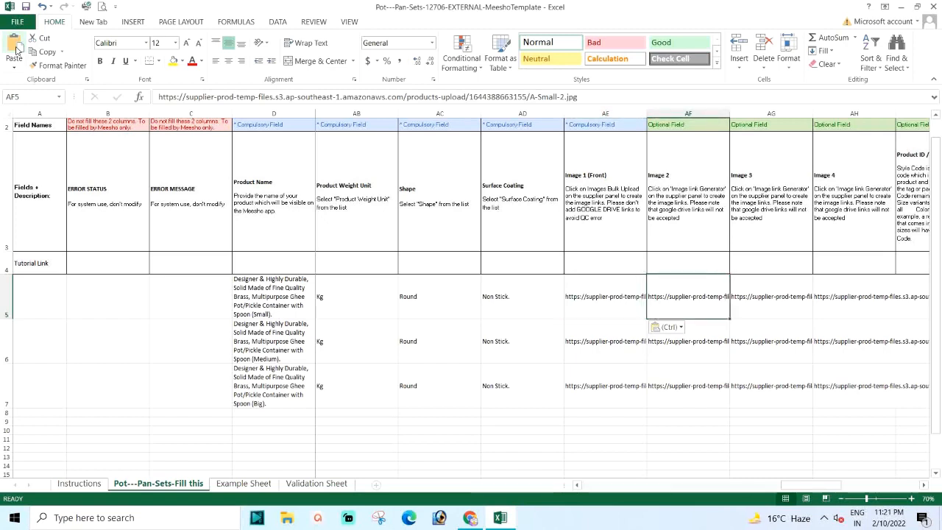
pyautogui.click(468, 519)
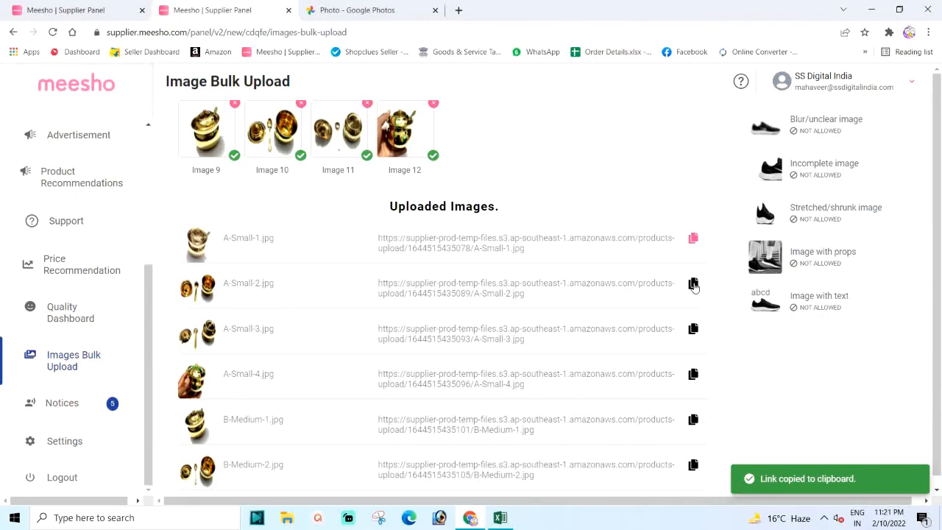
pyautogui.click(499, 518)
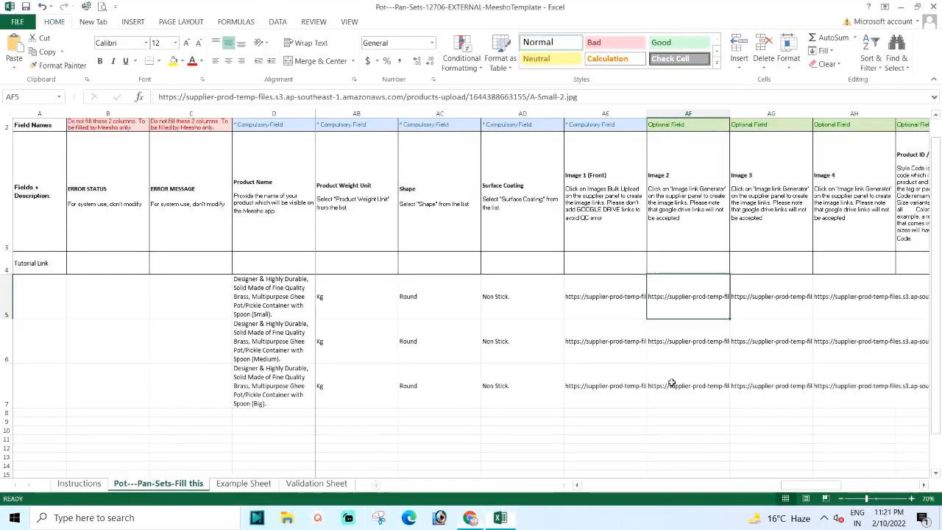
# Look through the template's remaining optional columns from Image 3 to Brand
pyautogui.click(747, 296)
pyautogui.press('Right')
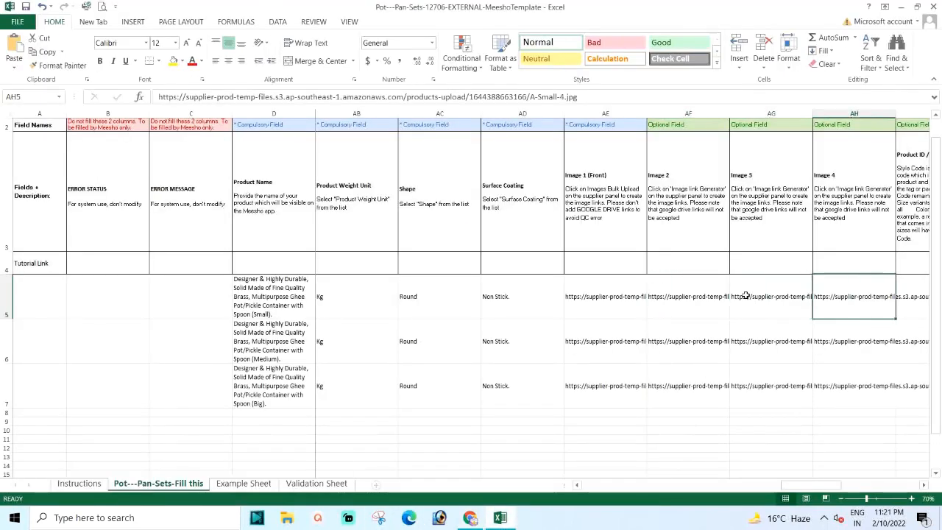
pyautogui.press('Right')
pyautogui.press('Right')
pyautogui.press('Right')
pyautogui.press('Right')
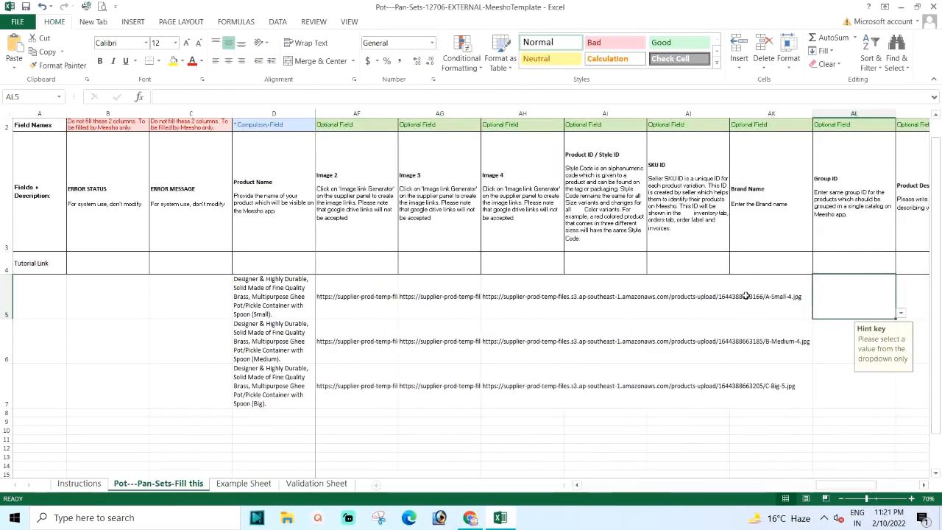
pyautogui.moveTo(845, 486); pyautogui.dragTo(890, 487)
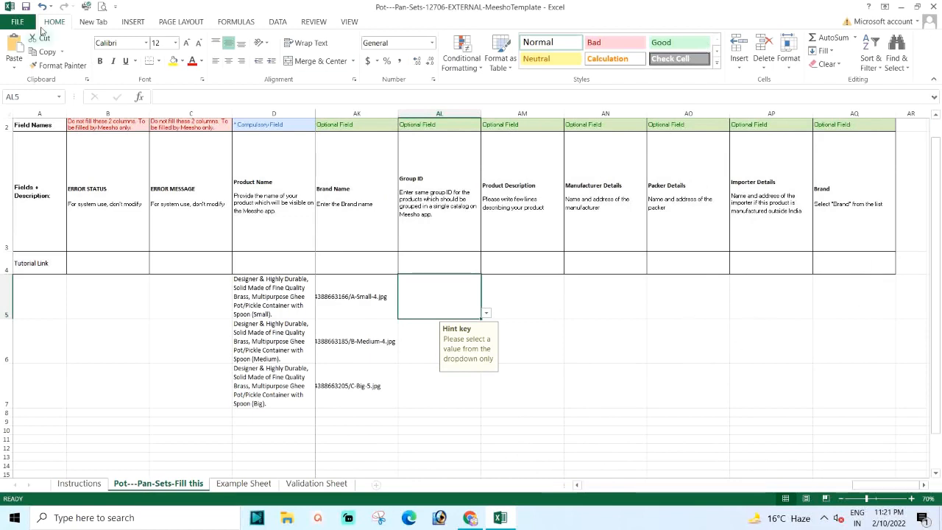
# Save and close the template workbook, then return to the Bulk Catalog Upload page in Chrome
pyautogui.click(25, 7)
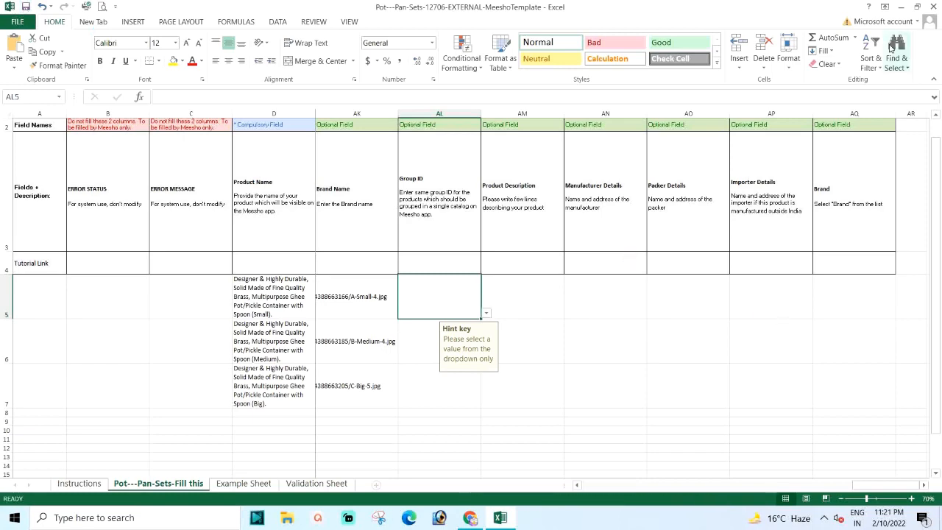
pyautogui.click(933, 7)
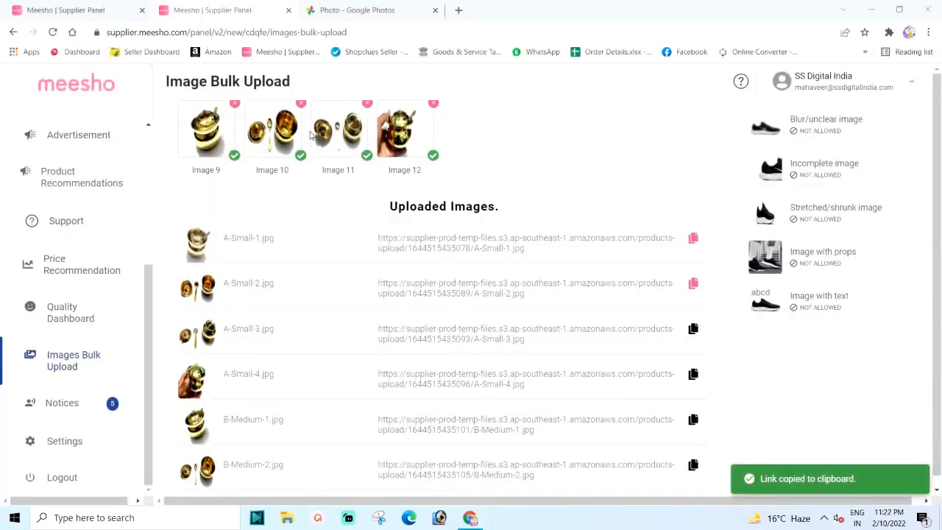
pyautogui.click(85, 9)
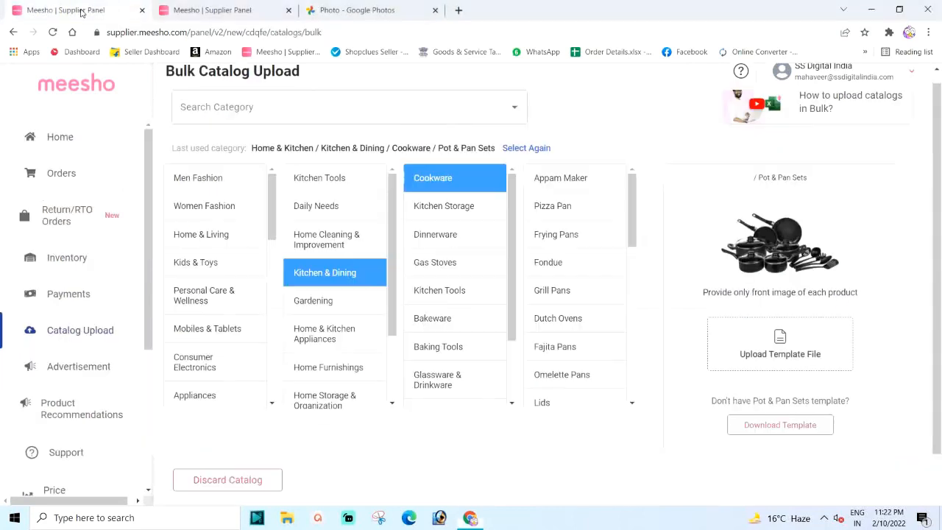
# Choose Pot---Pan-Sets-12706-EXTERNAL-MeeshoTemplate from the Desktop as the Pot & Pan Sets template file
pyautogui.click(776, 357)
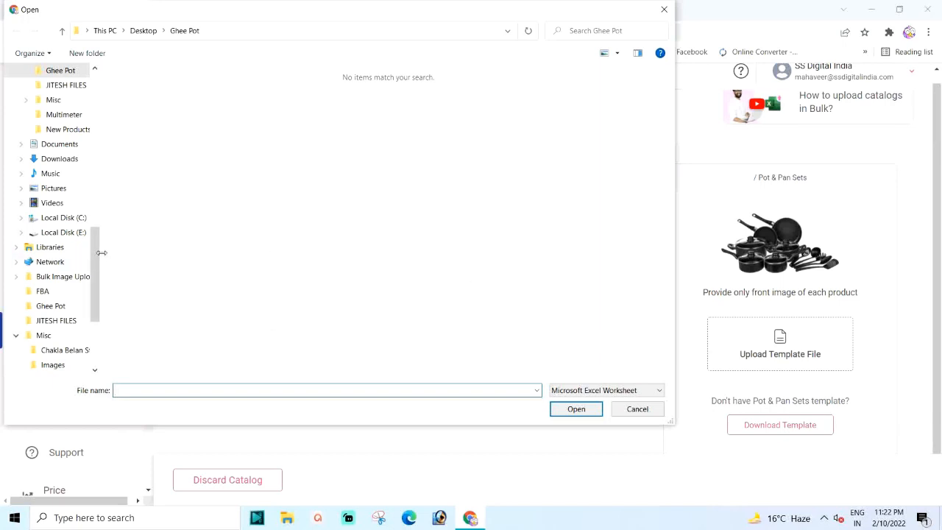
pyautogui.moveTo(94, 253); pyautogui.dragTo(93, 112)
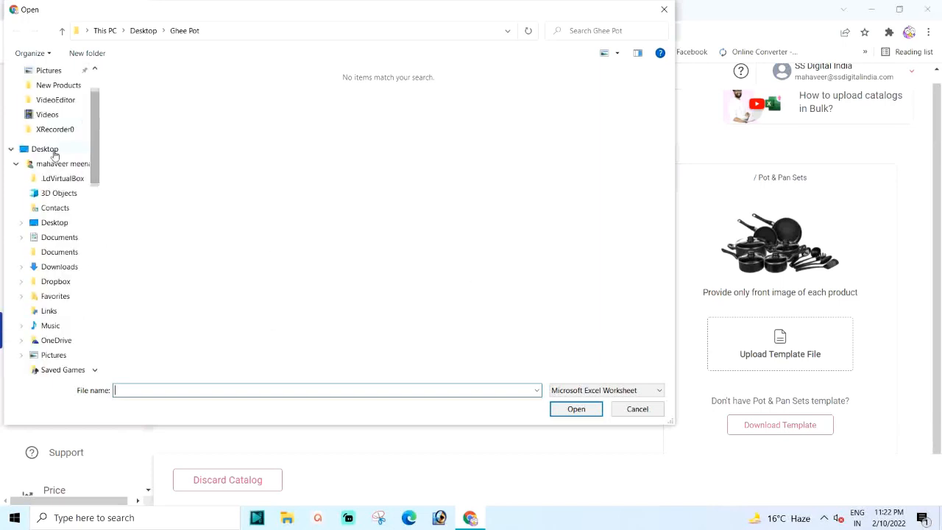
pyautogui.click(52, 151)
pyautogui.click(478, 195)
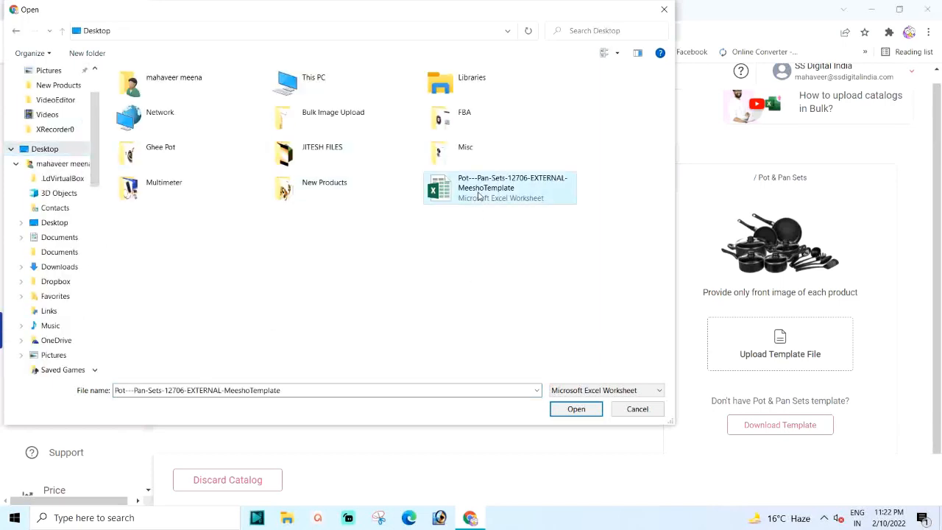
pyautogui.click(577, 409)
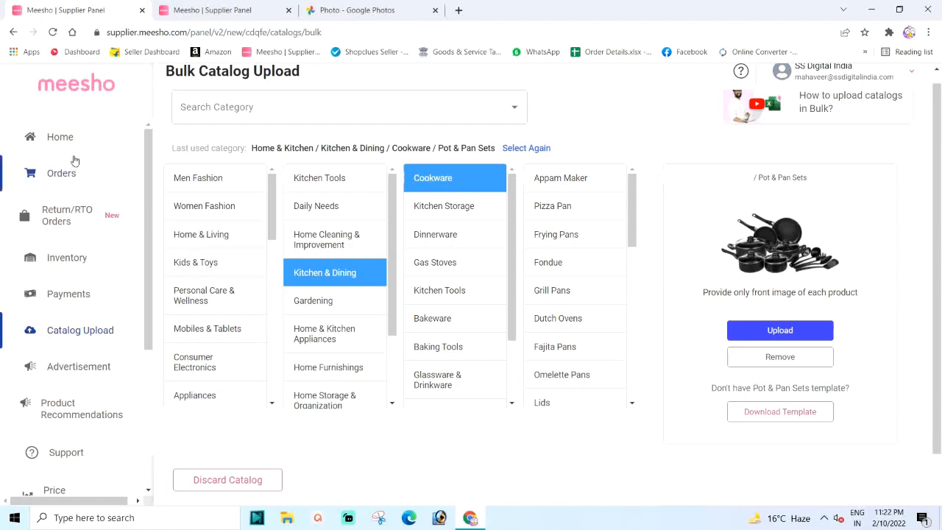
# Leave Bulk Catalog Upload and open the Inventory to view the active catalogs
pyautogui.click(60, 137)
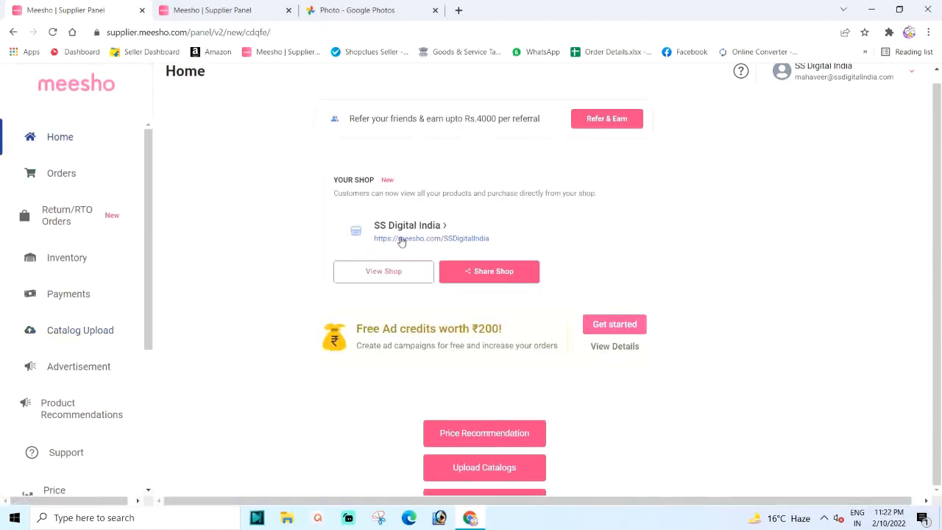
pyautogui.click(63, 262)
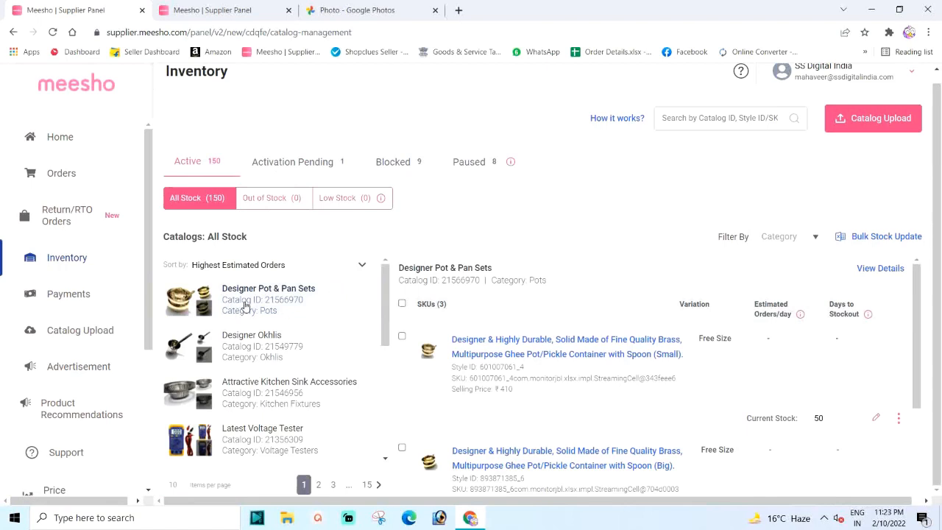
# Review the active catalog list and the SKUs of the Designer Pot & Pan Sets catalog in the Inventory
pyautogui.scroll(-1, 249, 298)
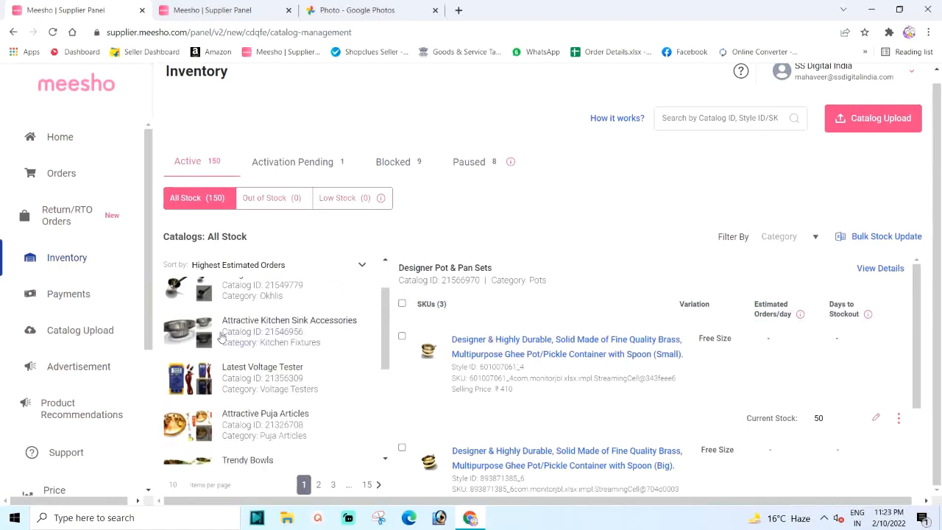
pyautogui.scroll(1, 237, 326)
pyautogui.scroll(2, 237, 326)
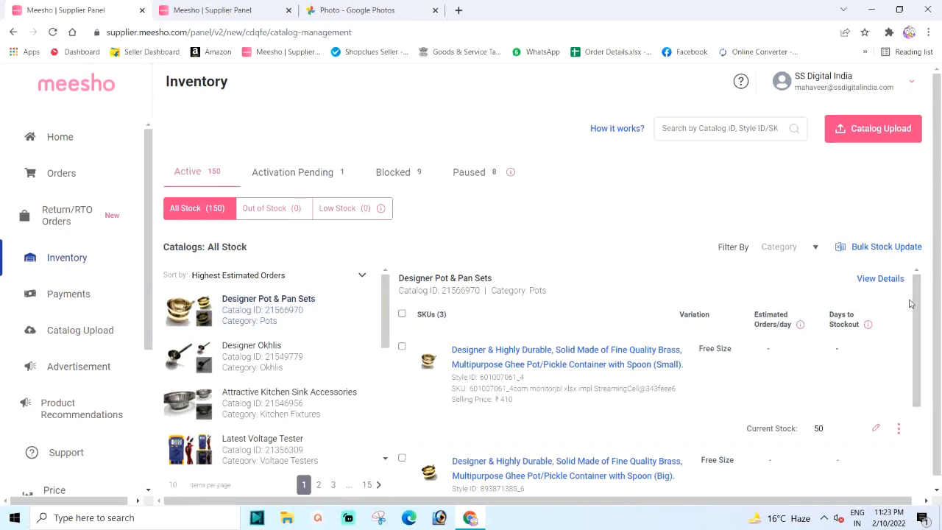
pyautogui.moveTo(916, 298); pyautogui.dragTo(918, 388)
pyautogui.scroll(3, 917, 383)
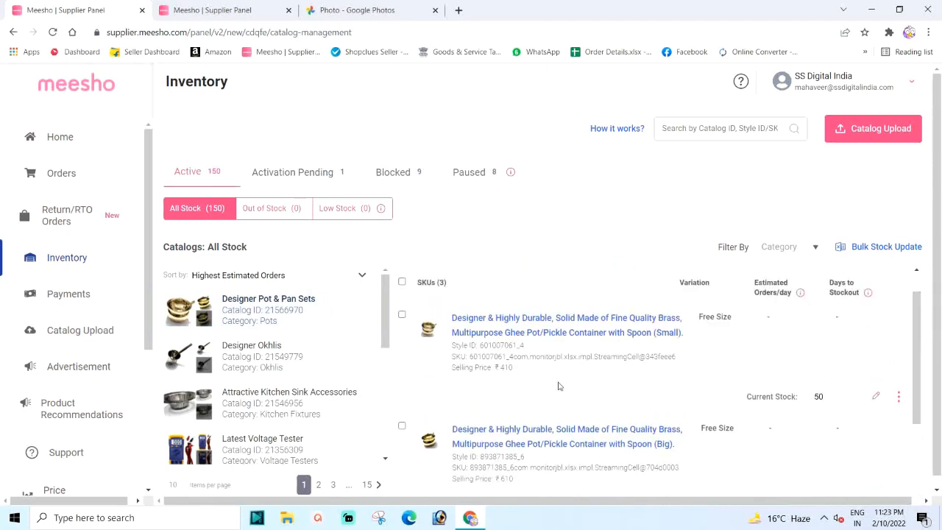
pyautogui.scroll(-1, 880, 368)
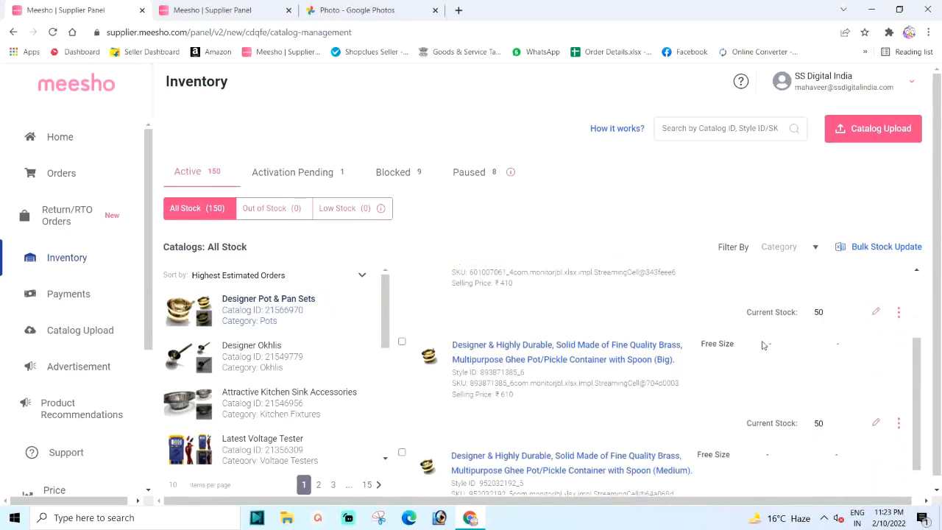
# View the SS Digital India shop from the supplier home page and open Designer Pot & Pan Sets from its New Arrivals collection
pyautogui.click(61, 139)
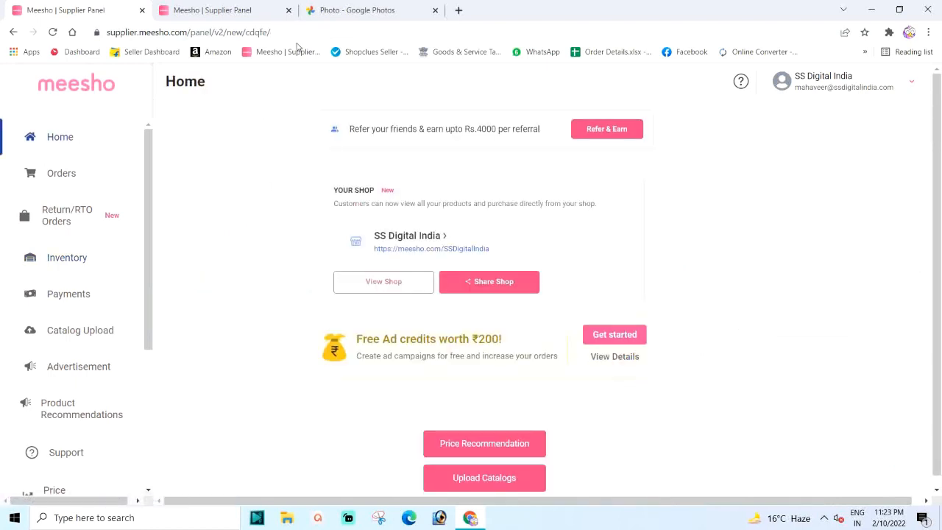
pyautogui.click(370, 285)
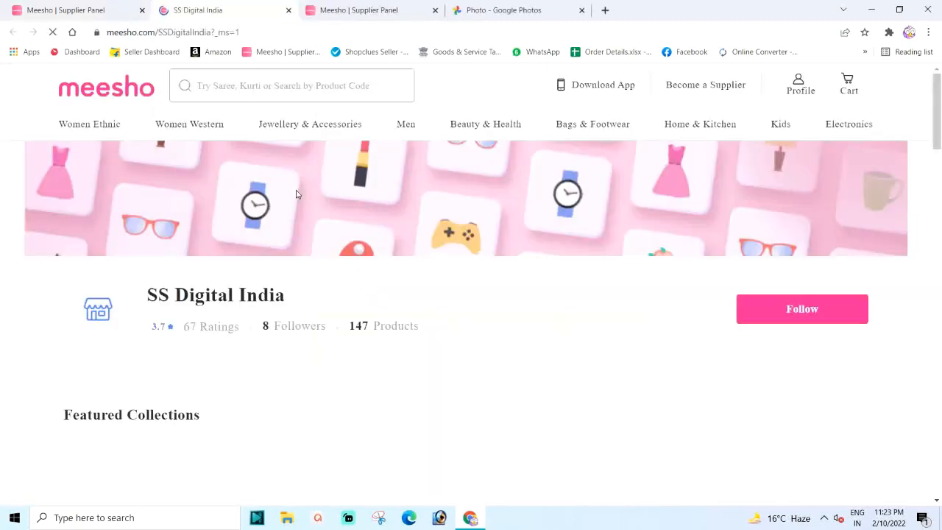
pyautogui.scroll(-2, 234, 271)
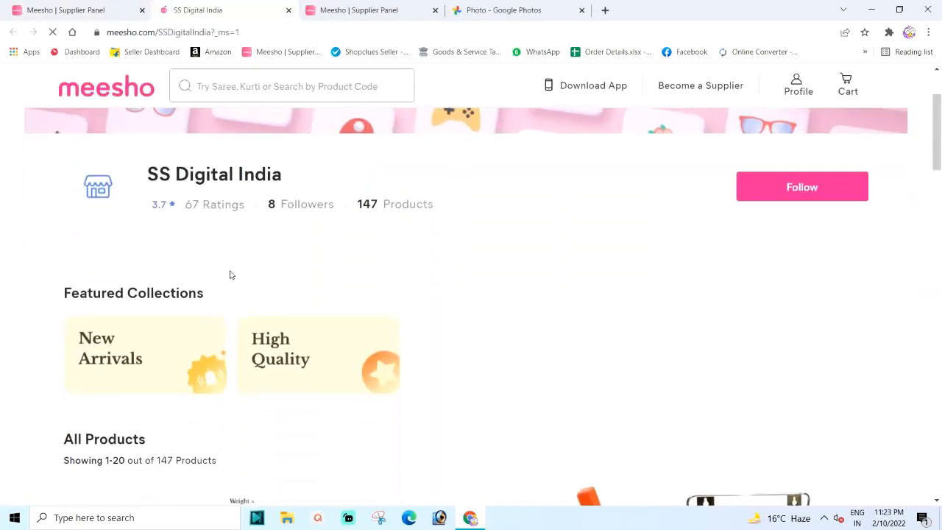
pyautogui.click(116, 358)
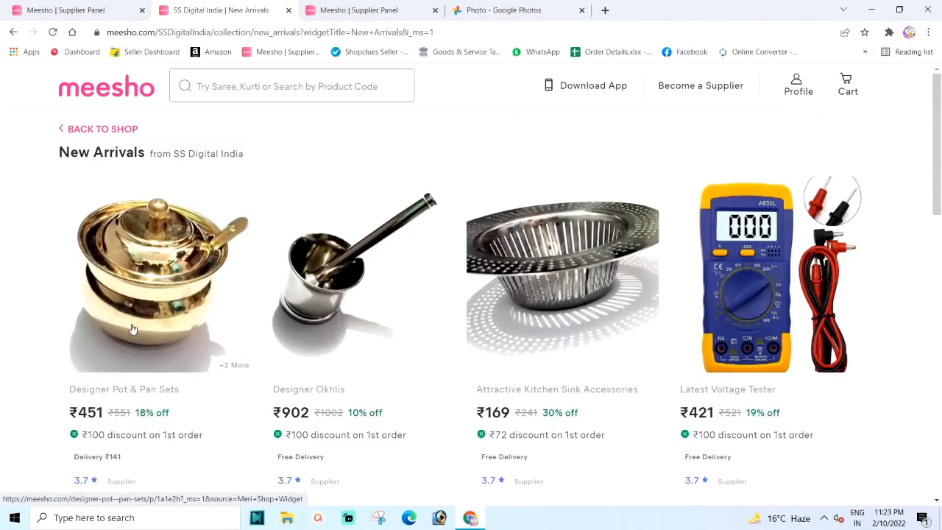
pyautogui.click(120, 395)
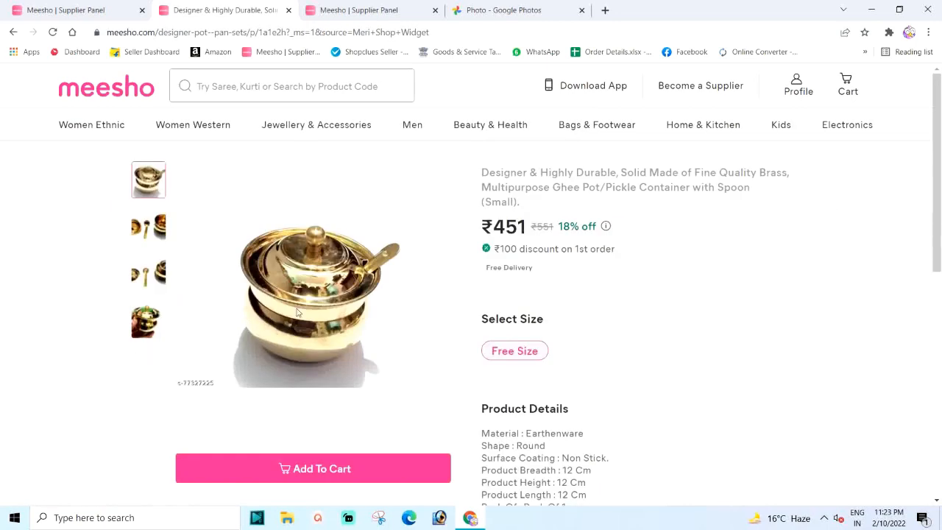
# Examine the small ghee pot's title, product details, similar products and additional photos on its product page
pyautogui.scroll(-1, 463, 228)
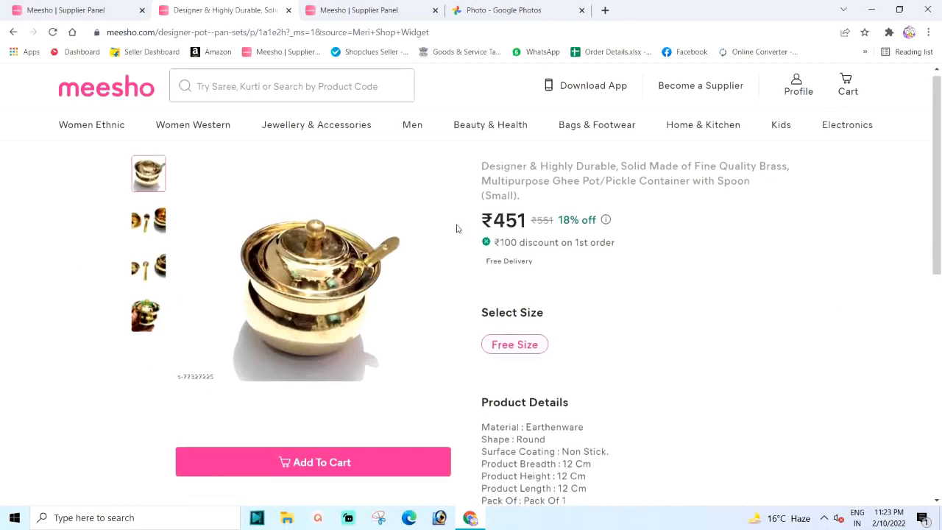
pyautogui.scroll(-3, 456, 229)
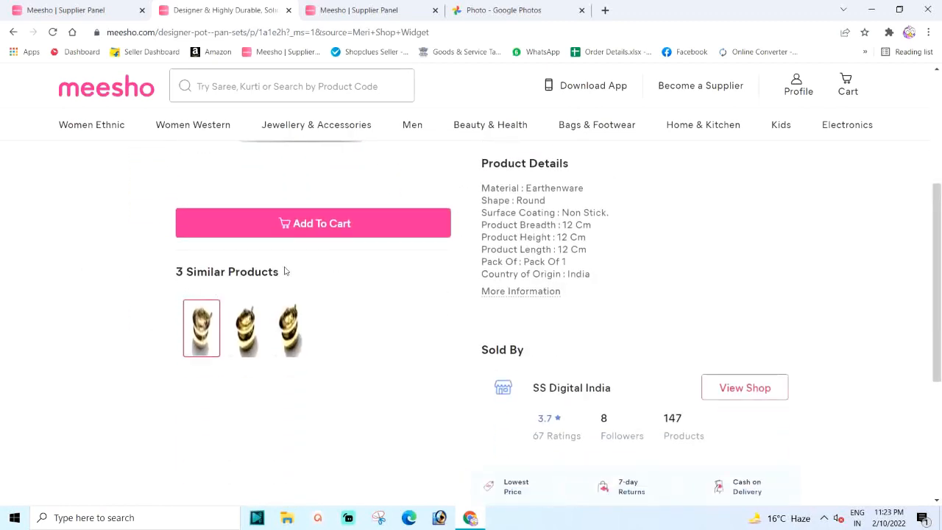
pyautogui.scroll(3, 224, 298)
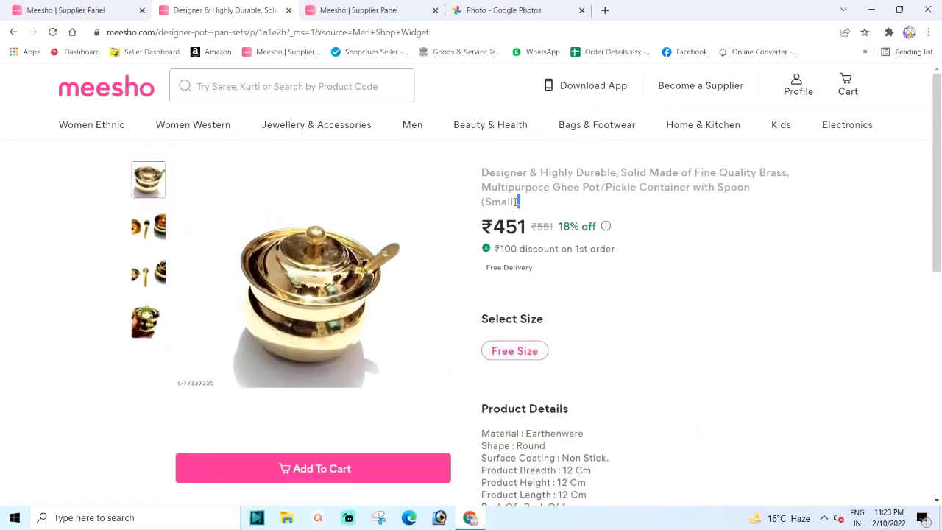
pyautogui.moveTo(520, 203); pyautogui.dragTo(478, 175)
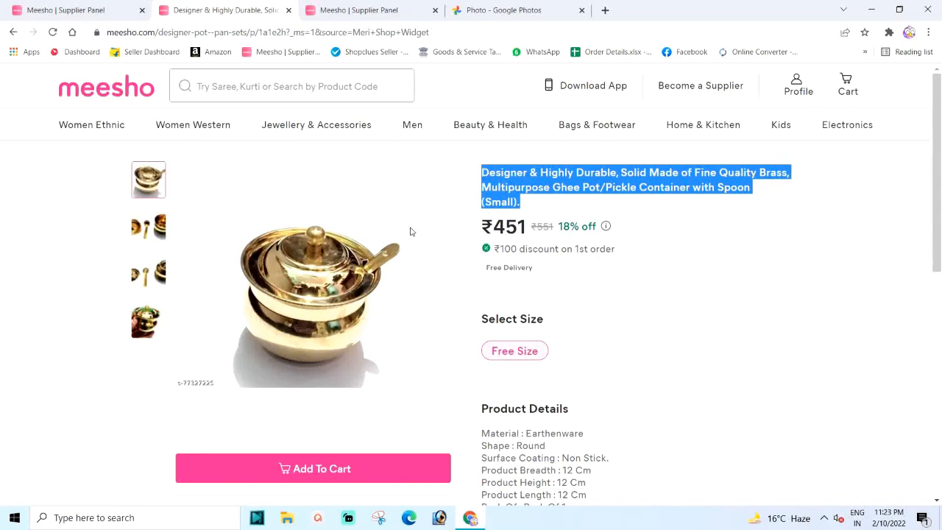
pyautogui.click(434, 209)
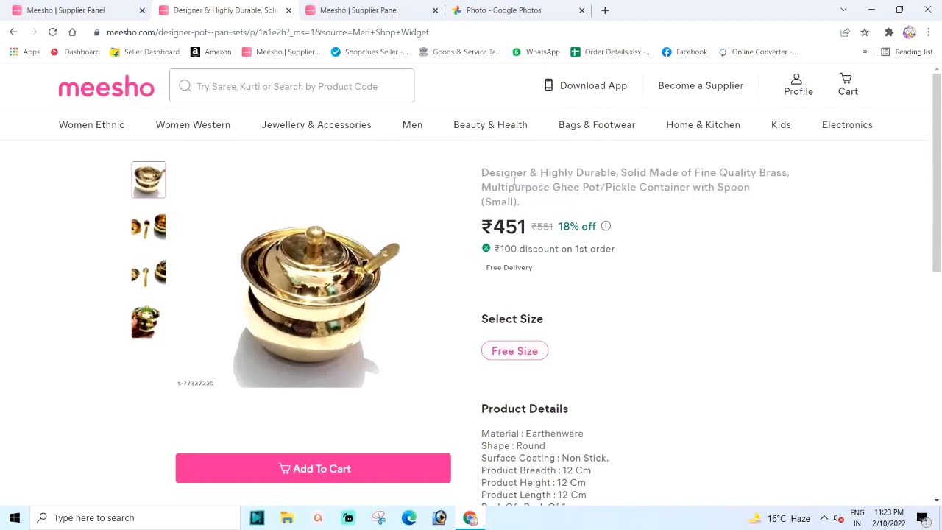
pyautogui.click(144, 277)
pyautogui.click(139, 328)
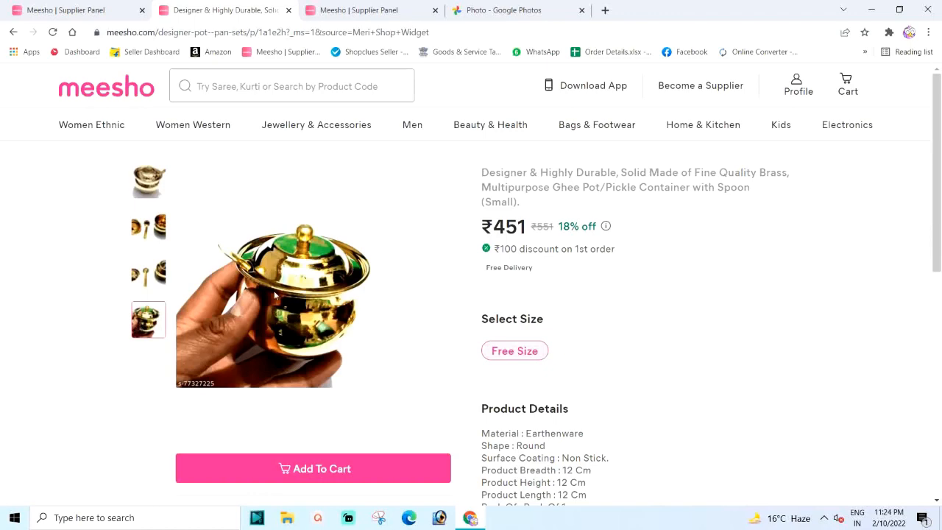
# Open the Big ghee pot from the similar products and check its title and each additional photo
pyautogui.scroll(-3, 291, 301)
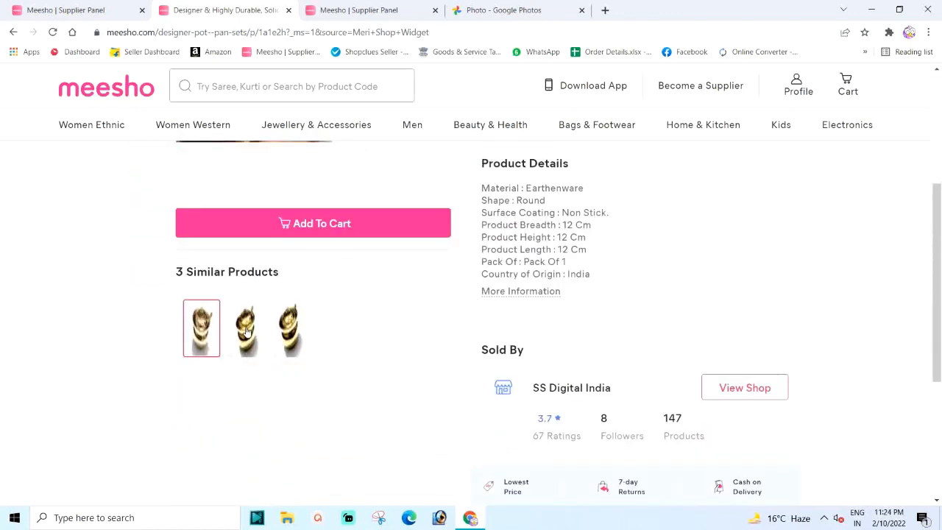
pyautogui.click(247, 335)
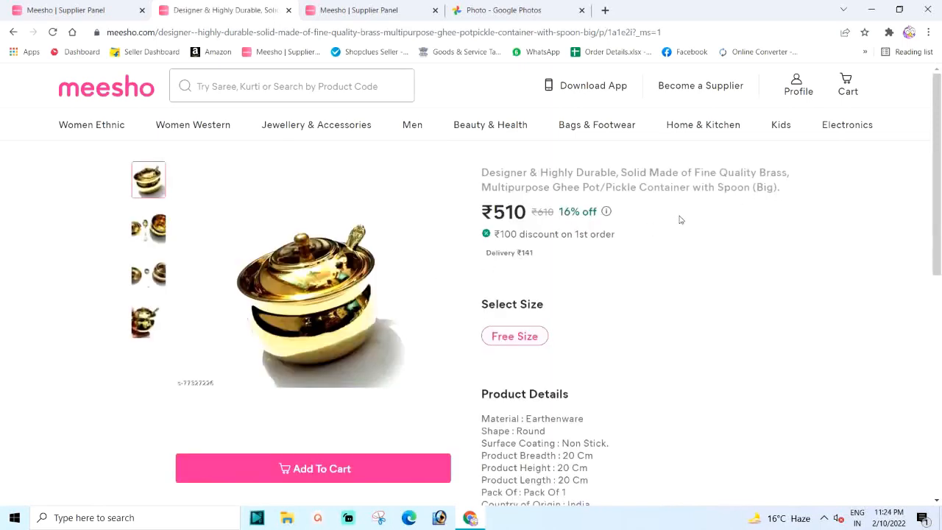
pyautogui.moveTo(782, 188); pyautogui.dragTo(480, 174)
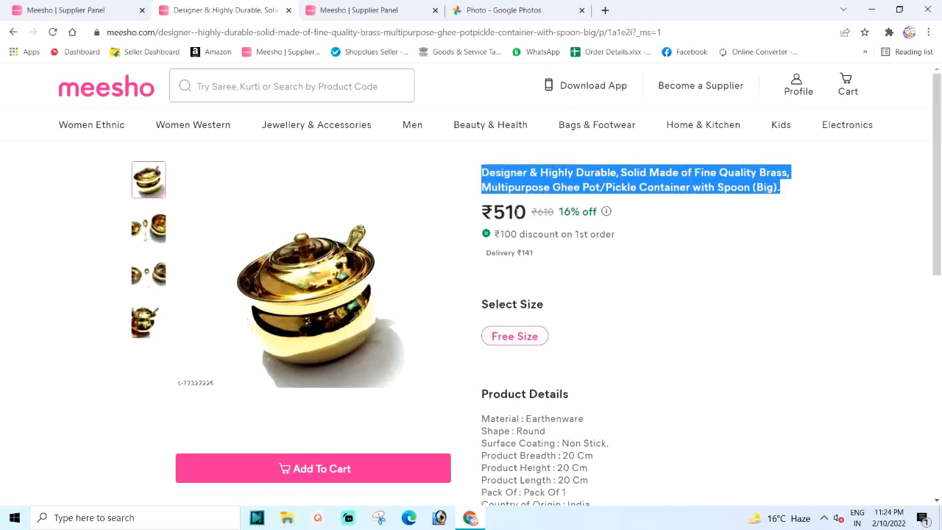
pyautogui.click(147, 227)
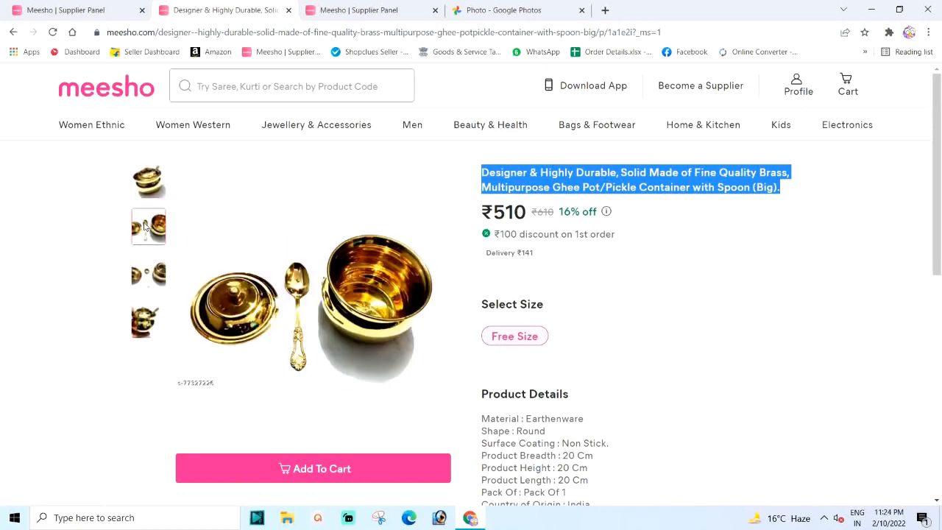
pyautogui.click(152, 274)
pyautogui.click(150, 317)
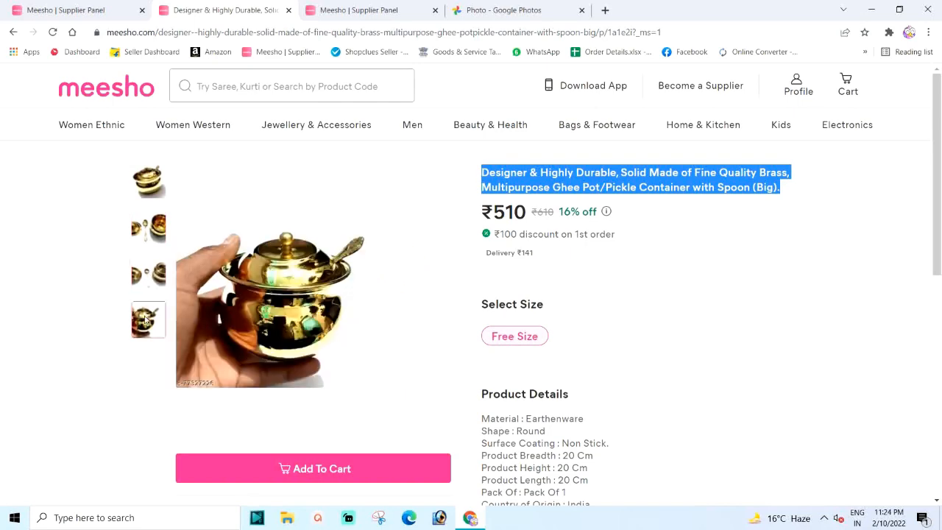
# Open the Medium ghee pot from the similar products and check its title and each additional photo
pyautogui.scroll(-3, 284, 287)
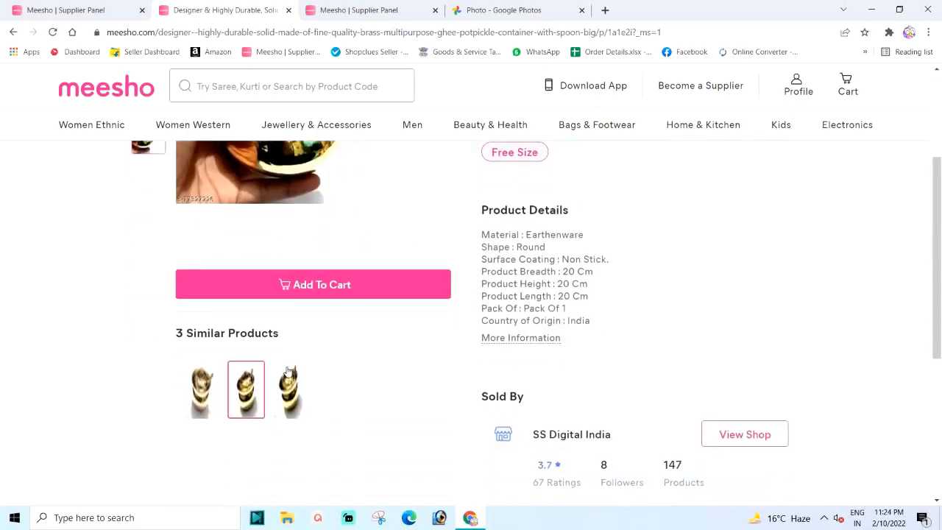
pyautogui.click(290, 387)
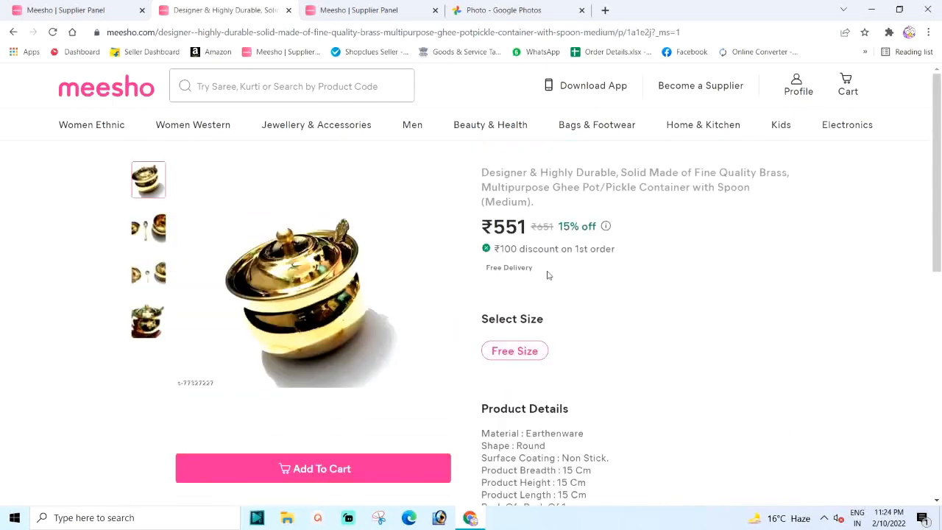
pyautogui.moveTo(537, 206); pyautogui.dragTo(483, 171)
pyautogui.click(152, 225)
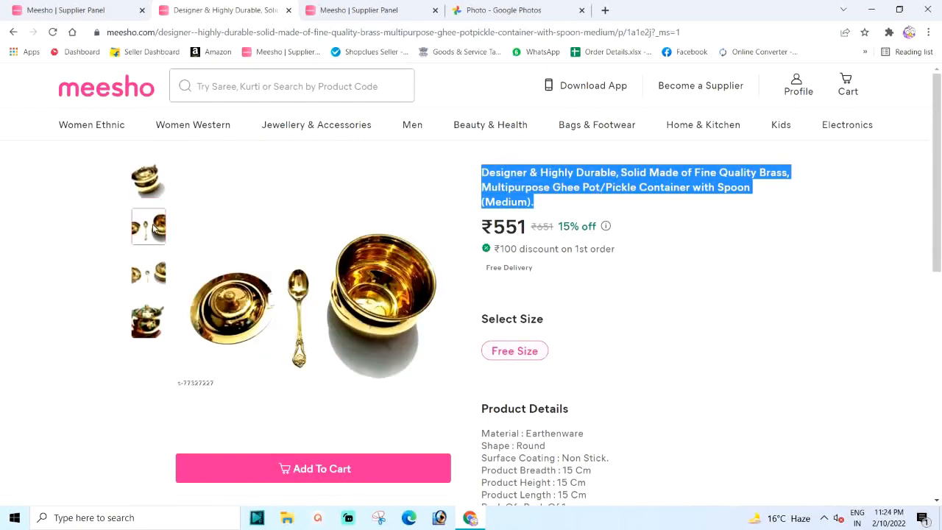
pyautogui.click(148, 274)
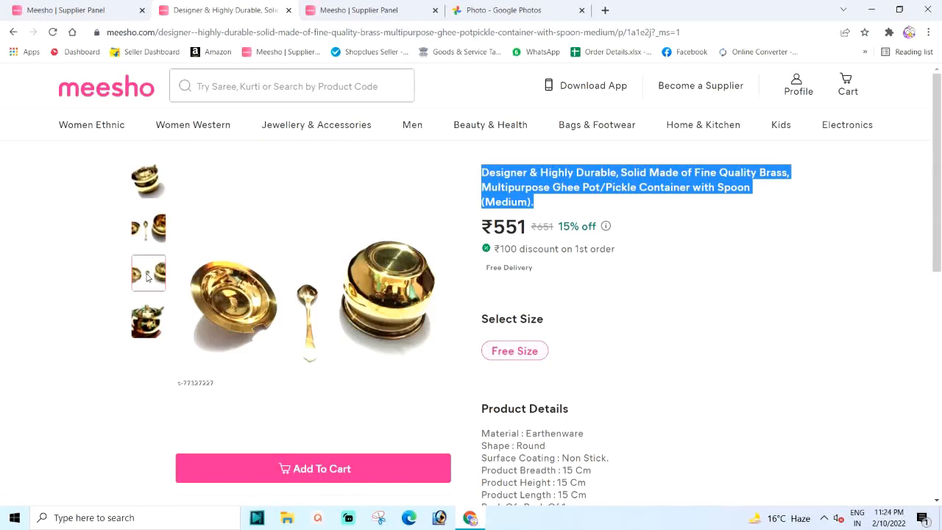
pyautogui.click(149, 318)
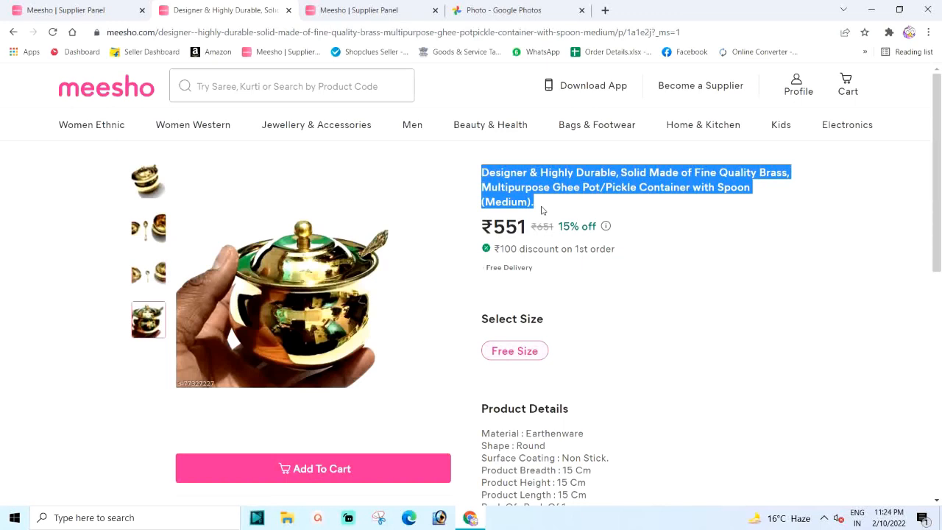
# Review the Medium ghee pot's product details and similar products, then return to its first photo
pyautogui.scroll(-3, 262, 309)
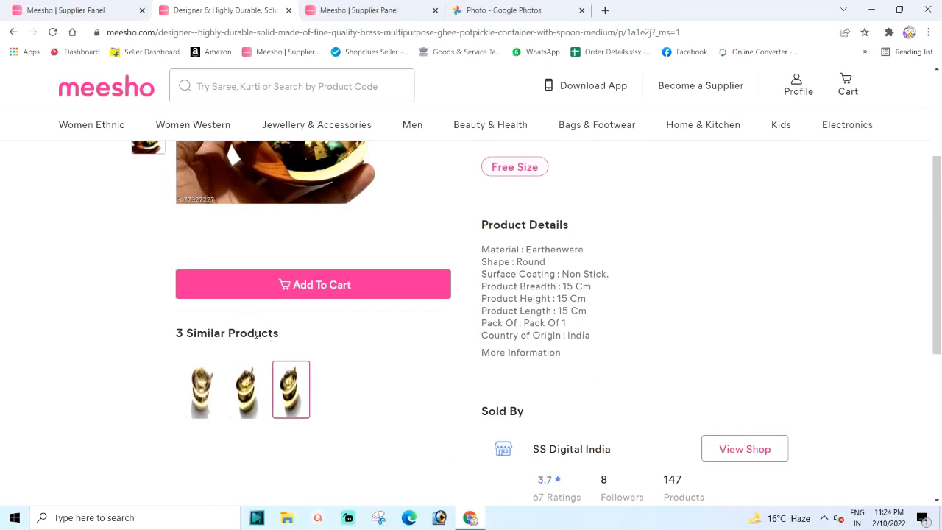
pyautogui.scroll(2, 244, 377)
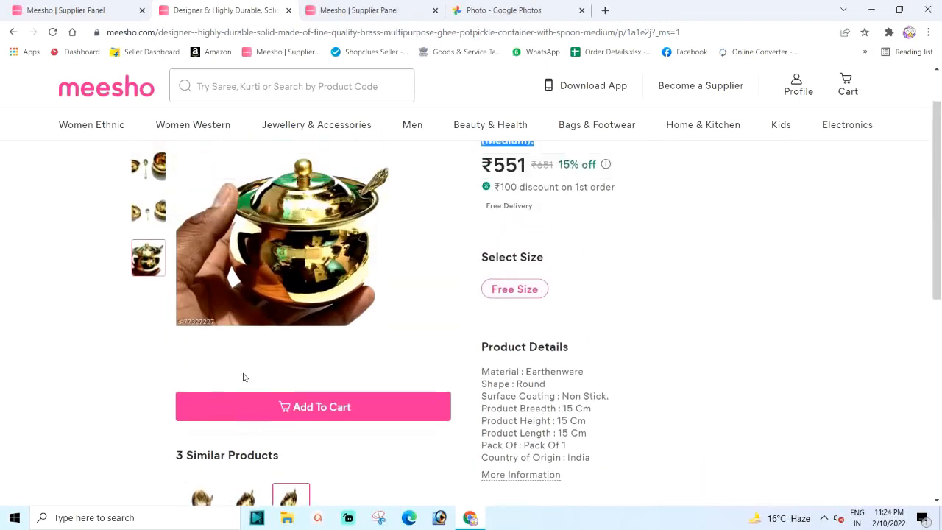
pyautogui.scroll(1, 244, 377)
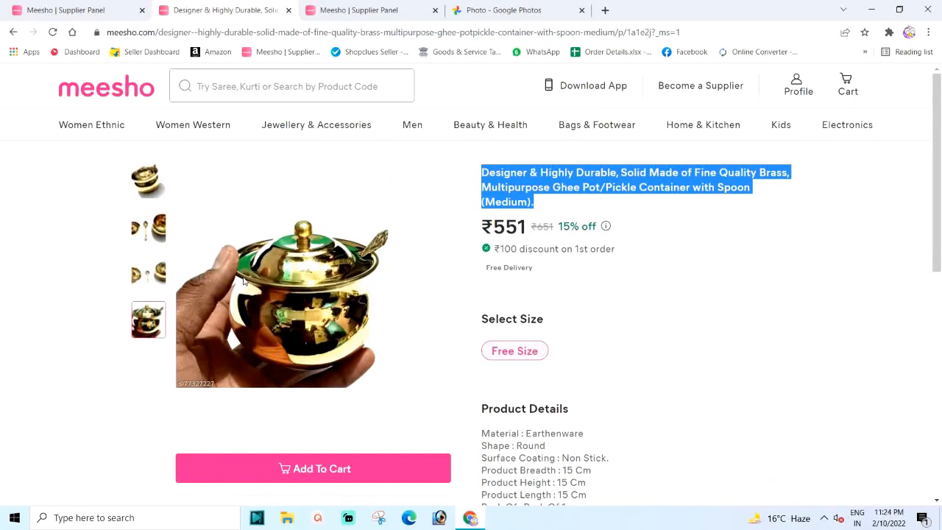
pyautogui.click(537, 269)
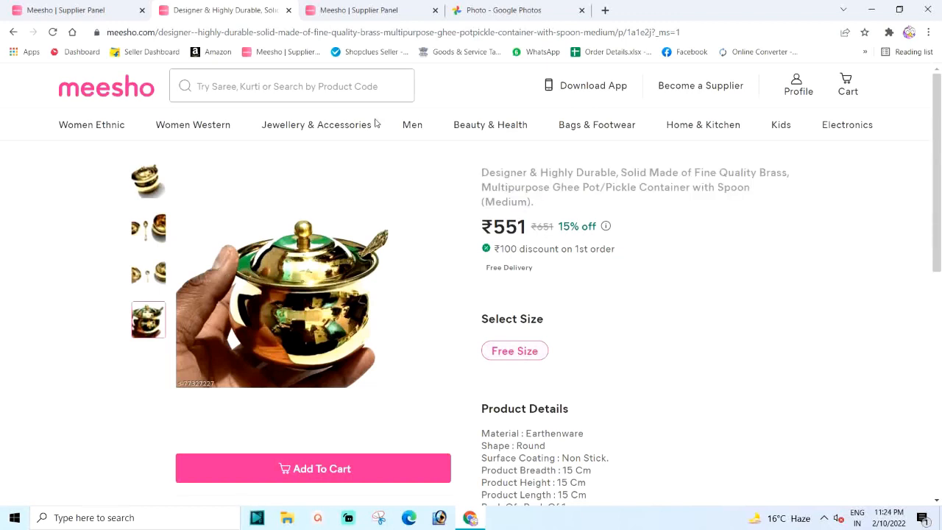
pyautogui.click(147, 188)
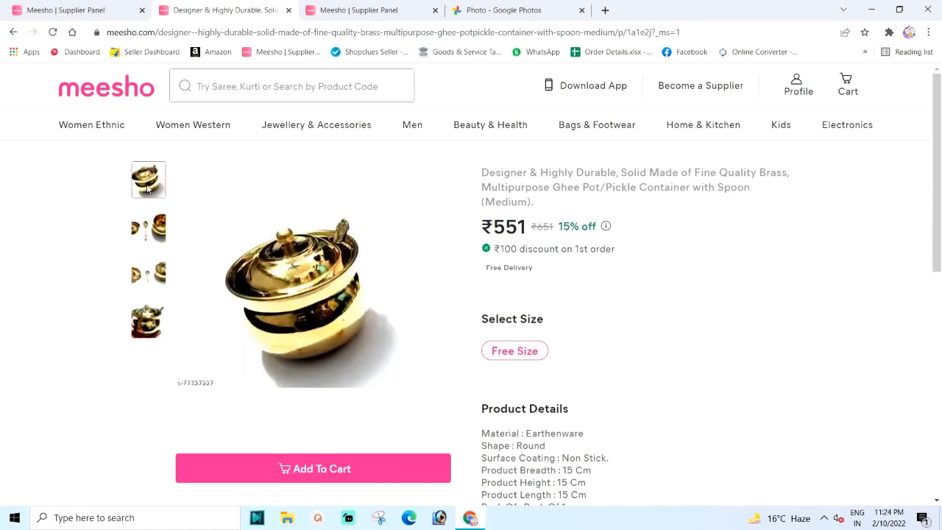